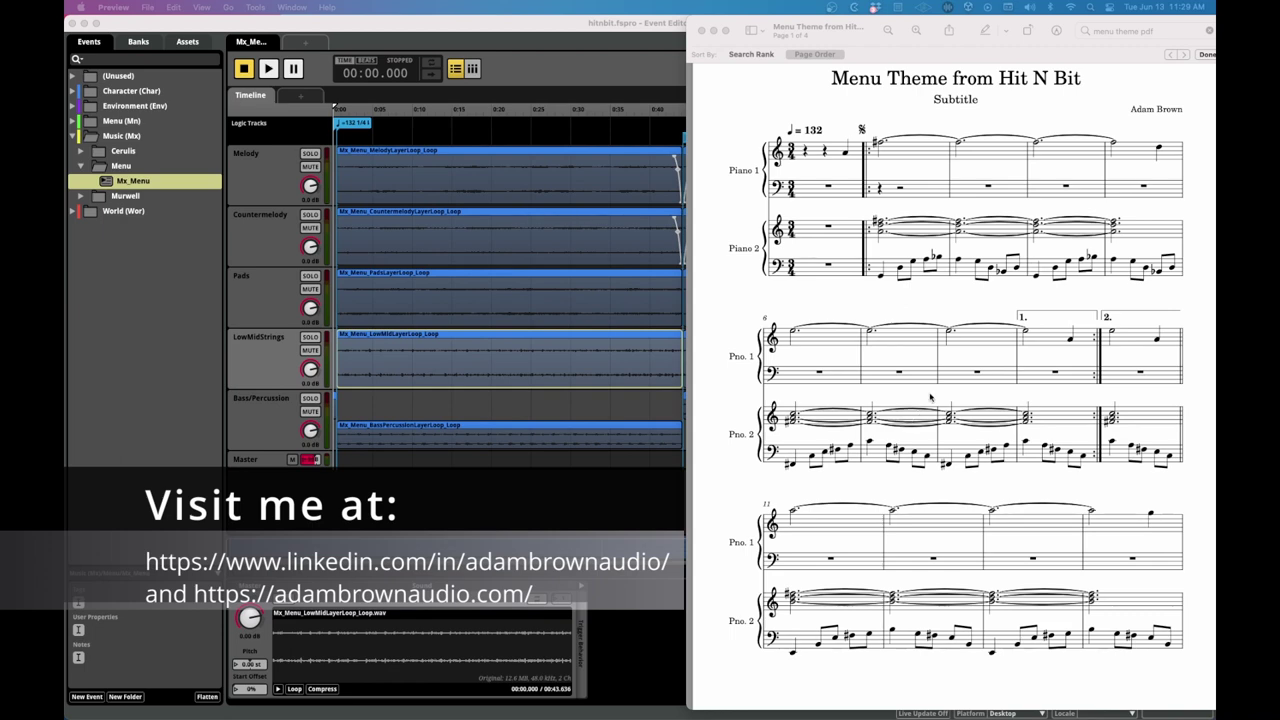
Step: Scroll the Menu Theme score to page 2 of 4, measures 15 through the D.S. al Fine
scroll(893, 428, down, 2)
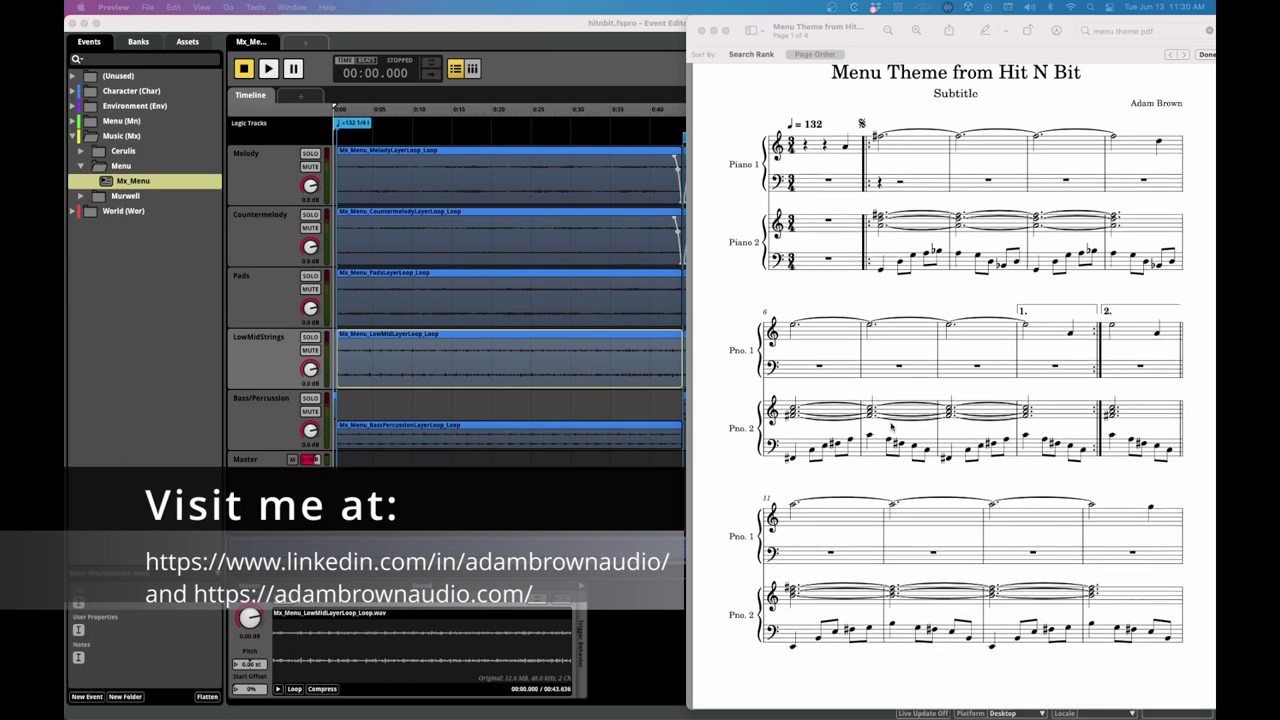
scroll(893, 428, down, 1)
scroll(950, 480, up, 1)
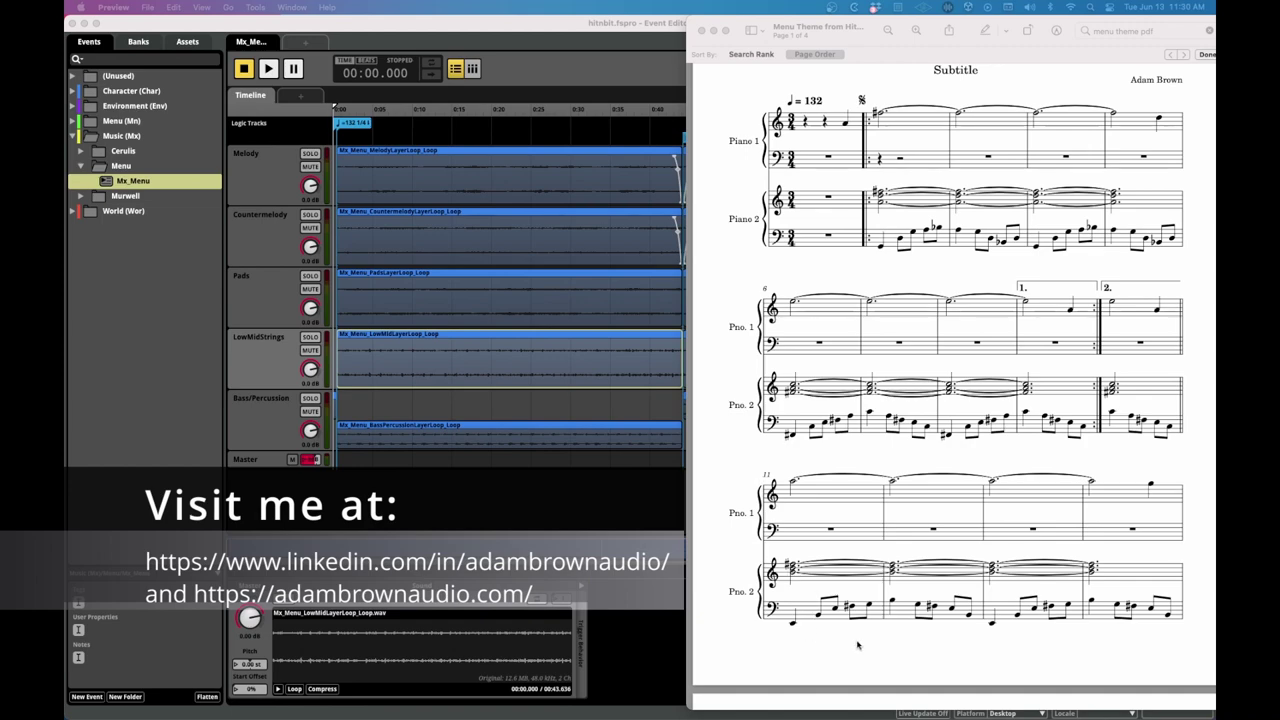
scroll(883, 572, down, 3)
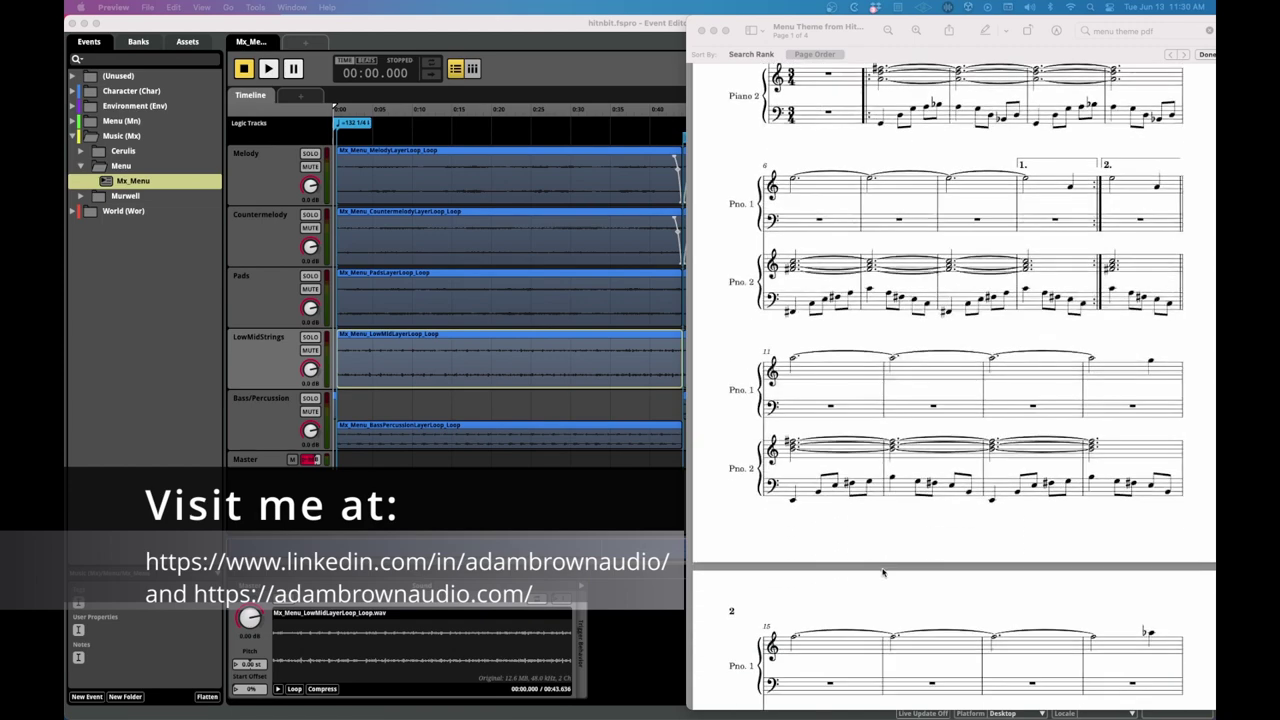
scroll(883, 572, down, 12)
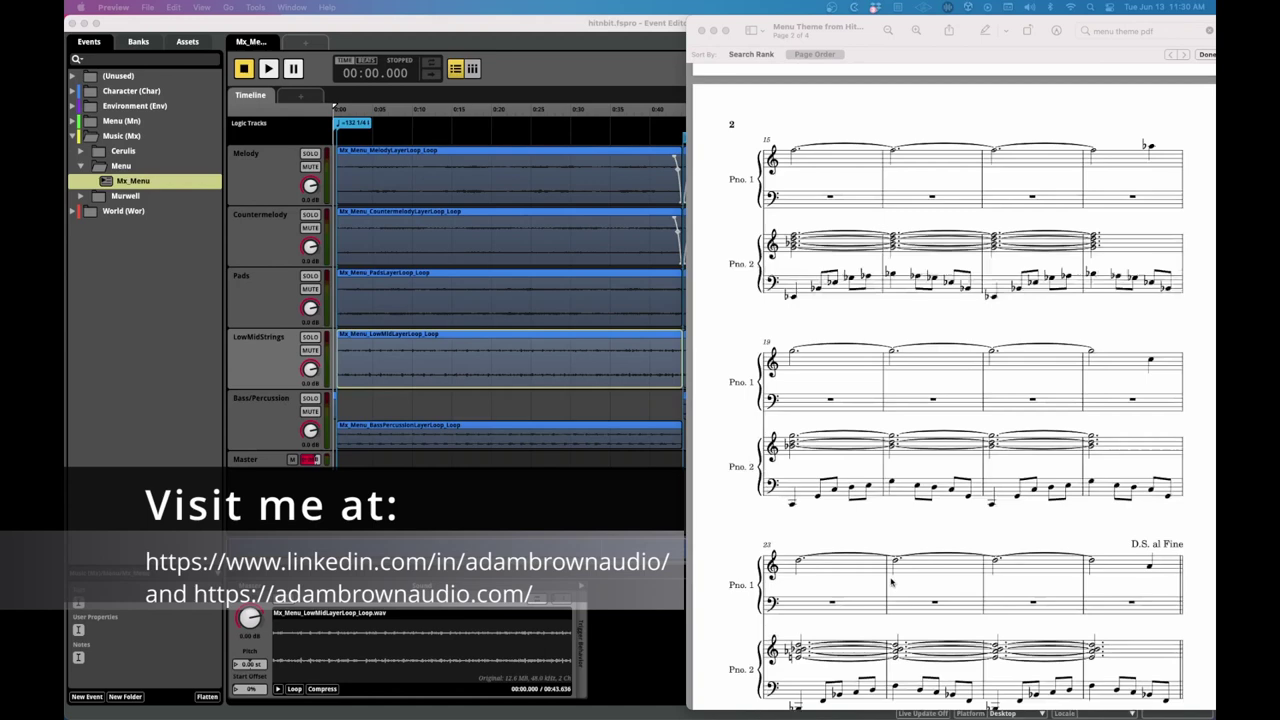
scroll(891, 582, down, 2)
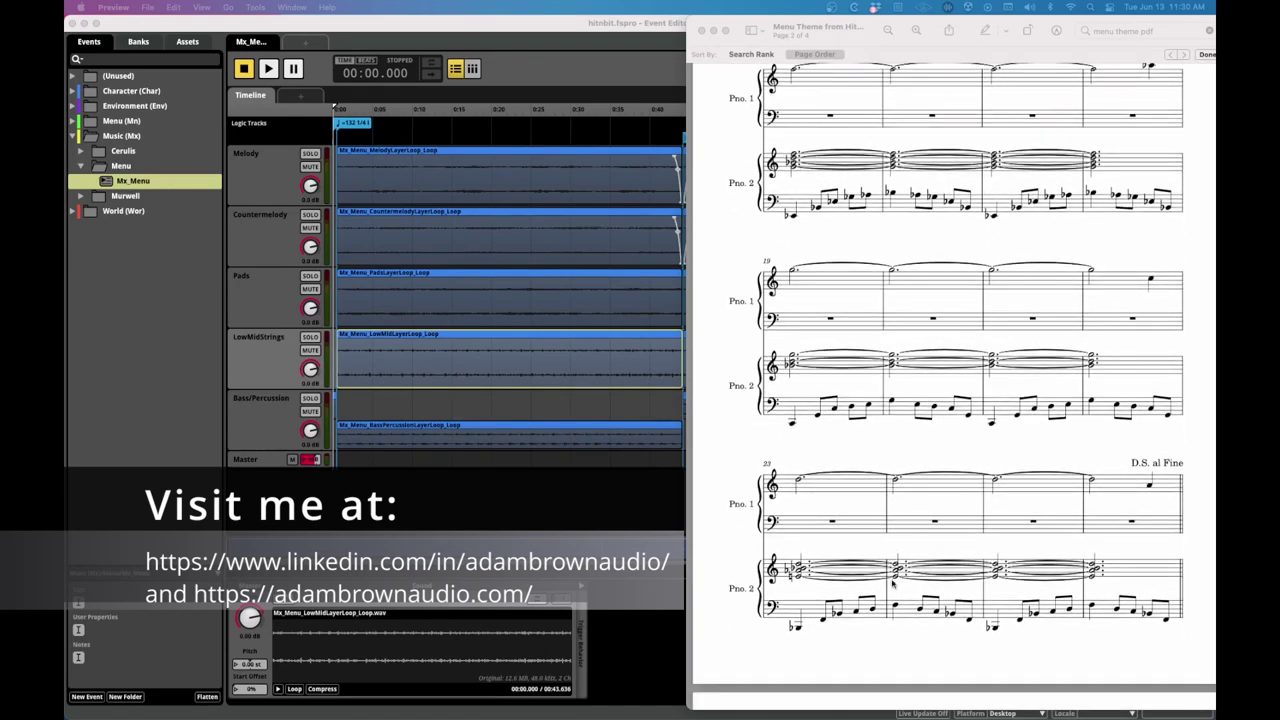
scroll(817, 152, up, 1)
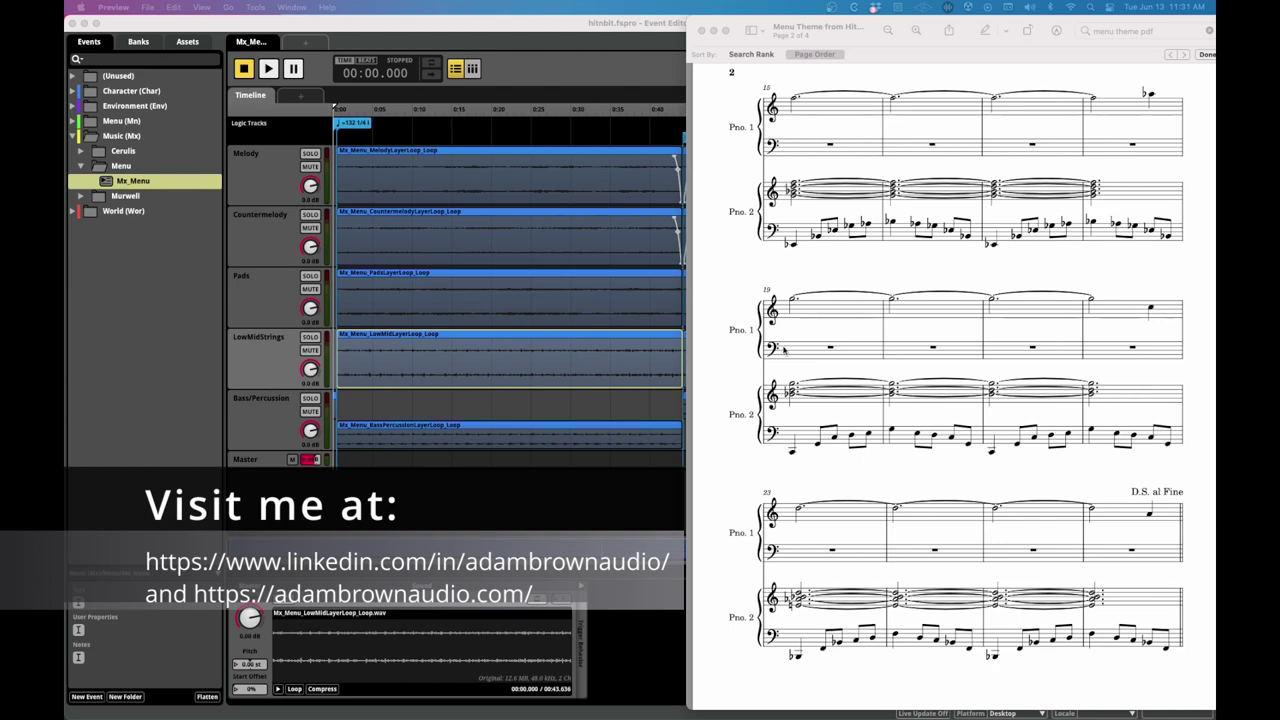
scroll(930, 510, down, 1)
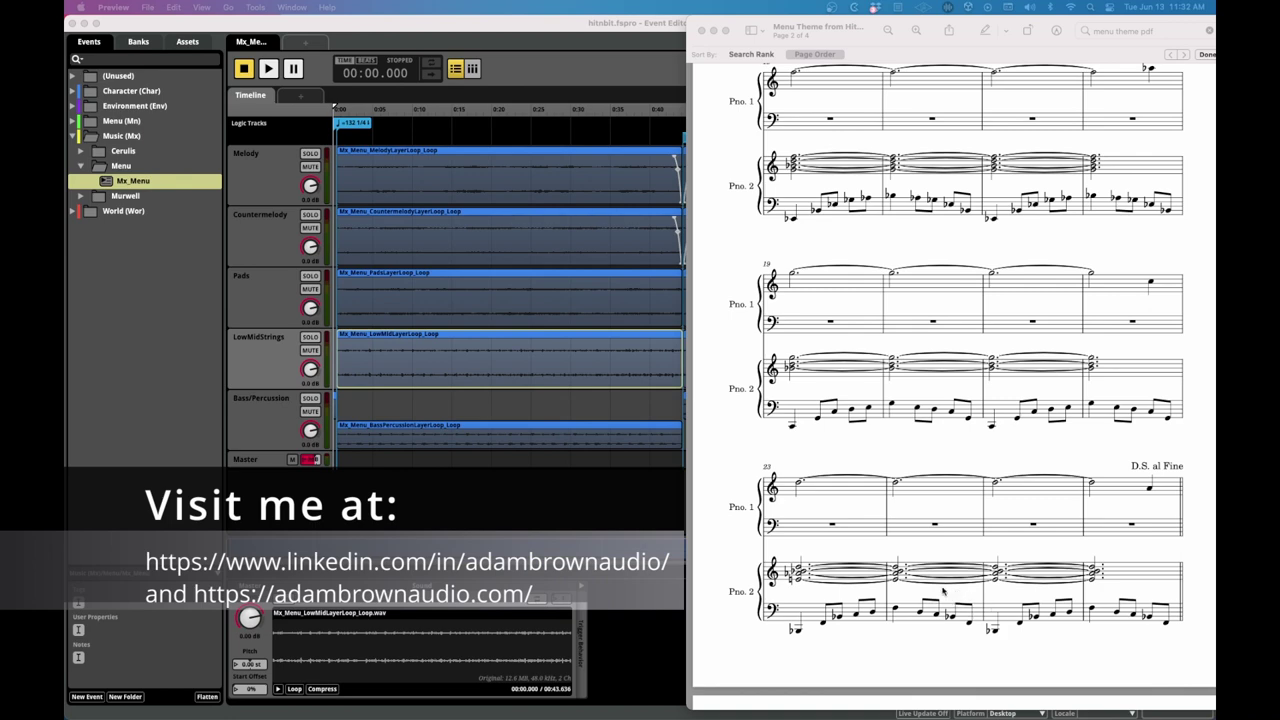
Step: Scroll the score back to page 1, showing the tempo 132 opening and segno
scroll(942, 592, up, 2)
scroll(942, 592, up, 15)
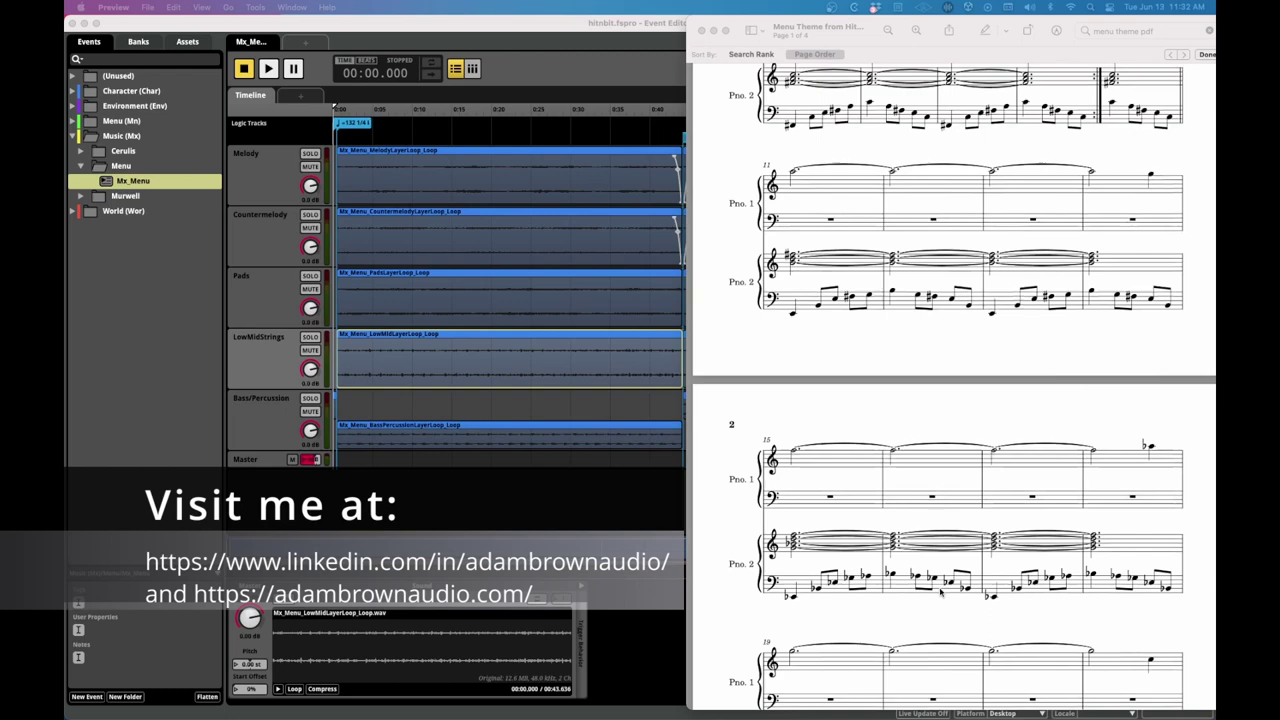
scroll(938, 591, down, 1)
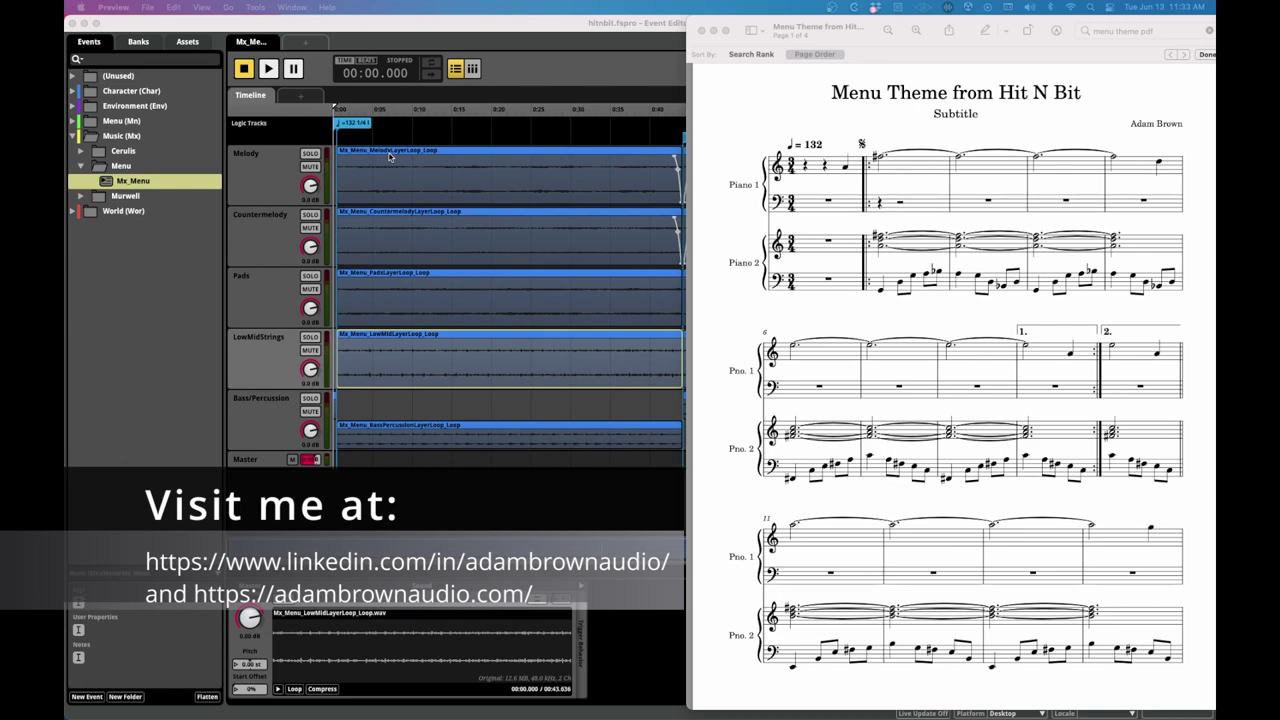
Step: Drag a short fade-in onto the start of the Pads loop clip in Mx_Menu
click(360, 28)
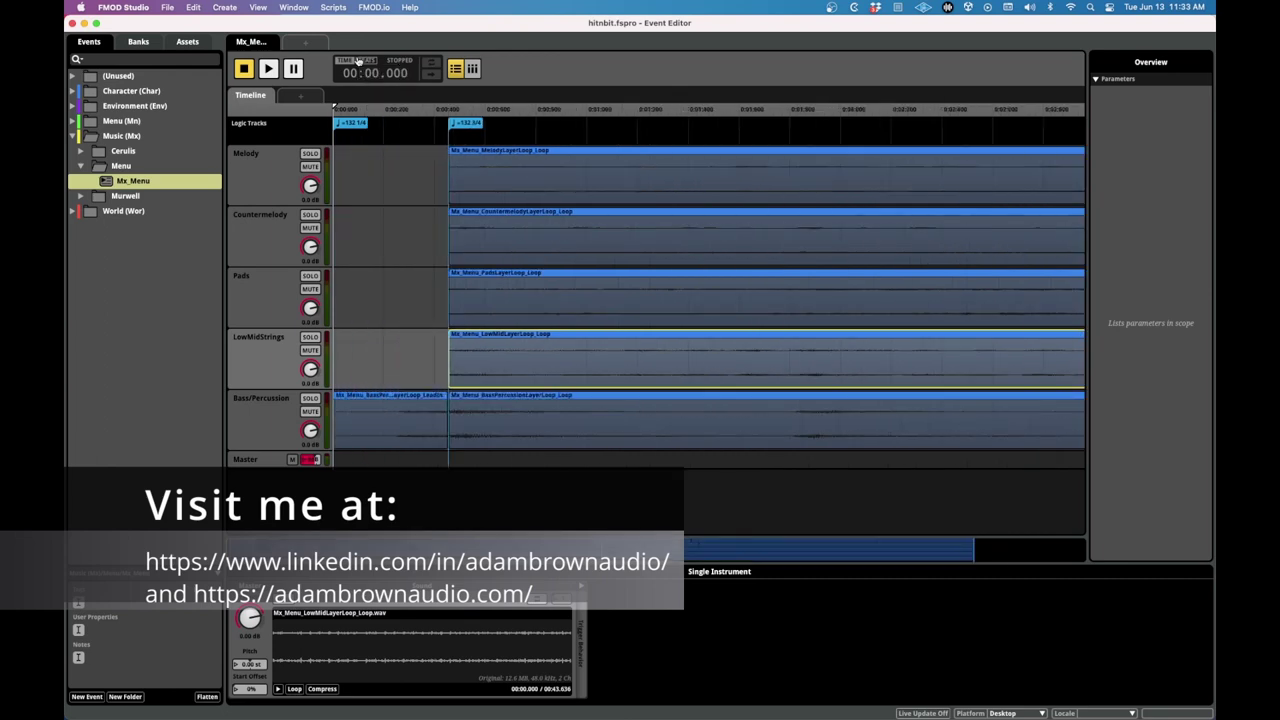
click(450, 283)
drag(450, 283, 459, 298)
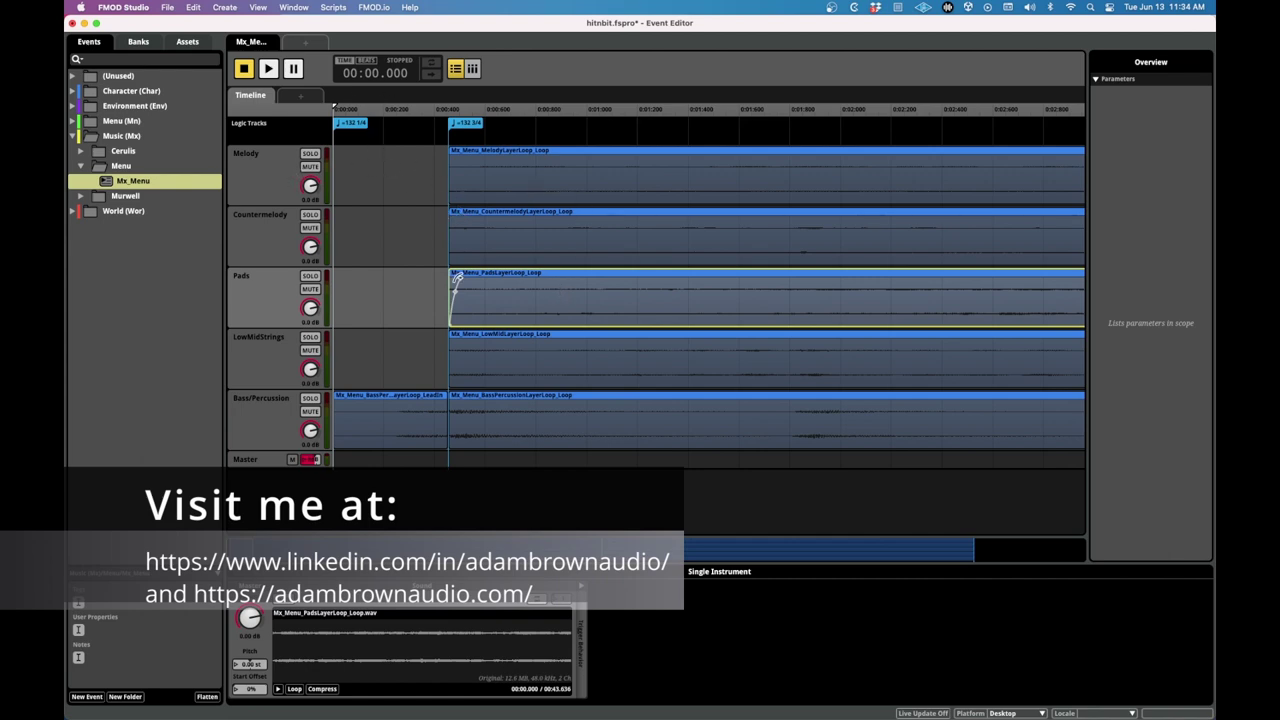
Step: Set the playhead to 00:00.409 and audition the Pads track soloed
click(258, 293)
click(256, 240)
click(250, 184)
click(265, 254)
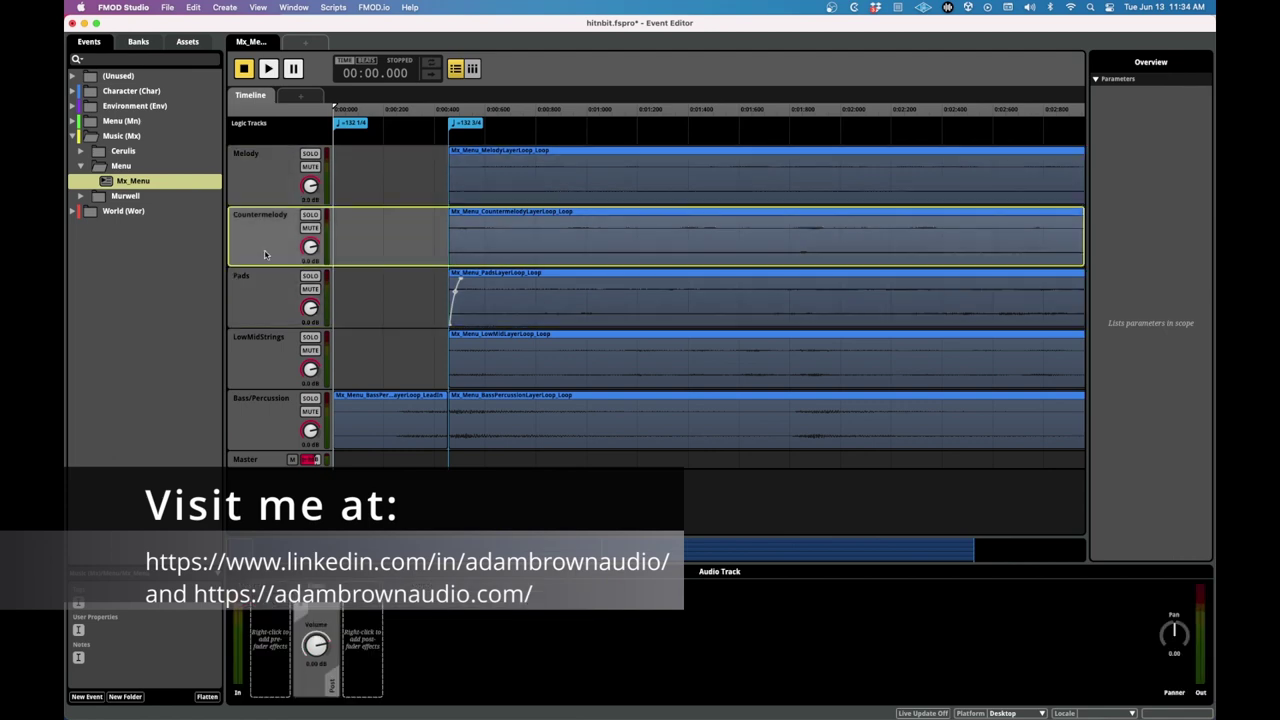
click(276, 322)
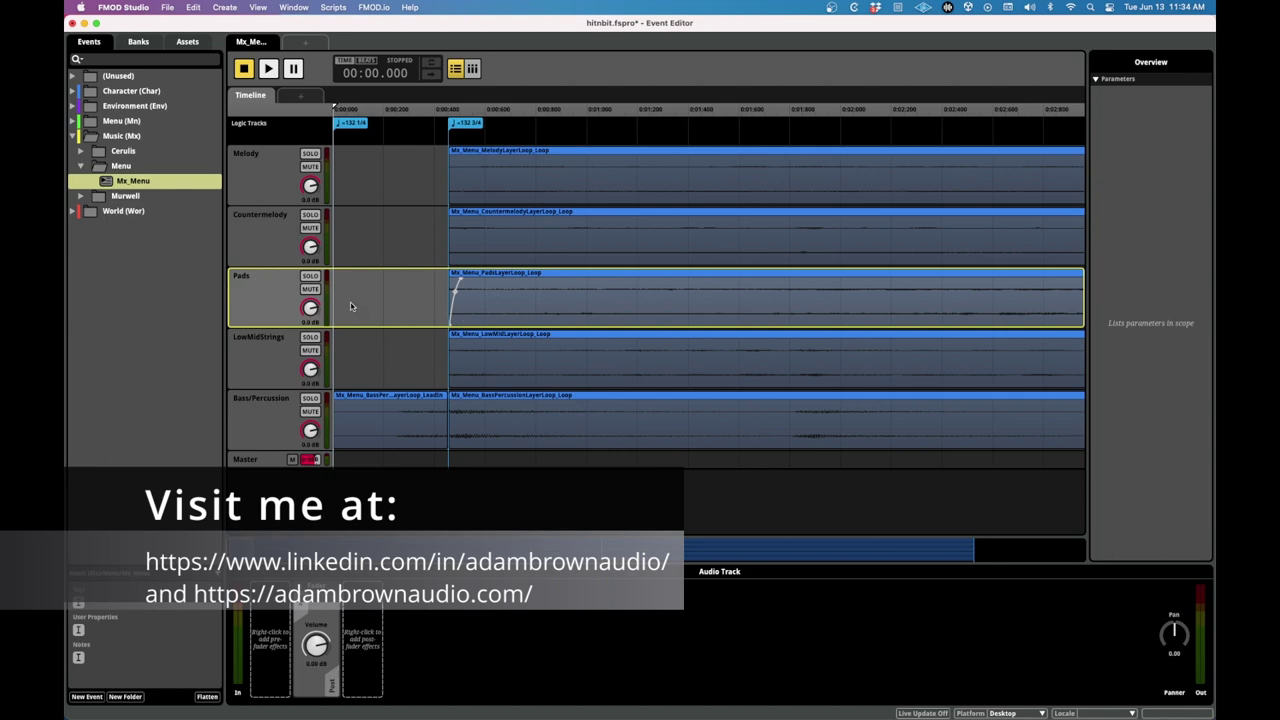
click(437, 119)
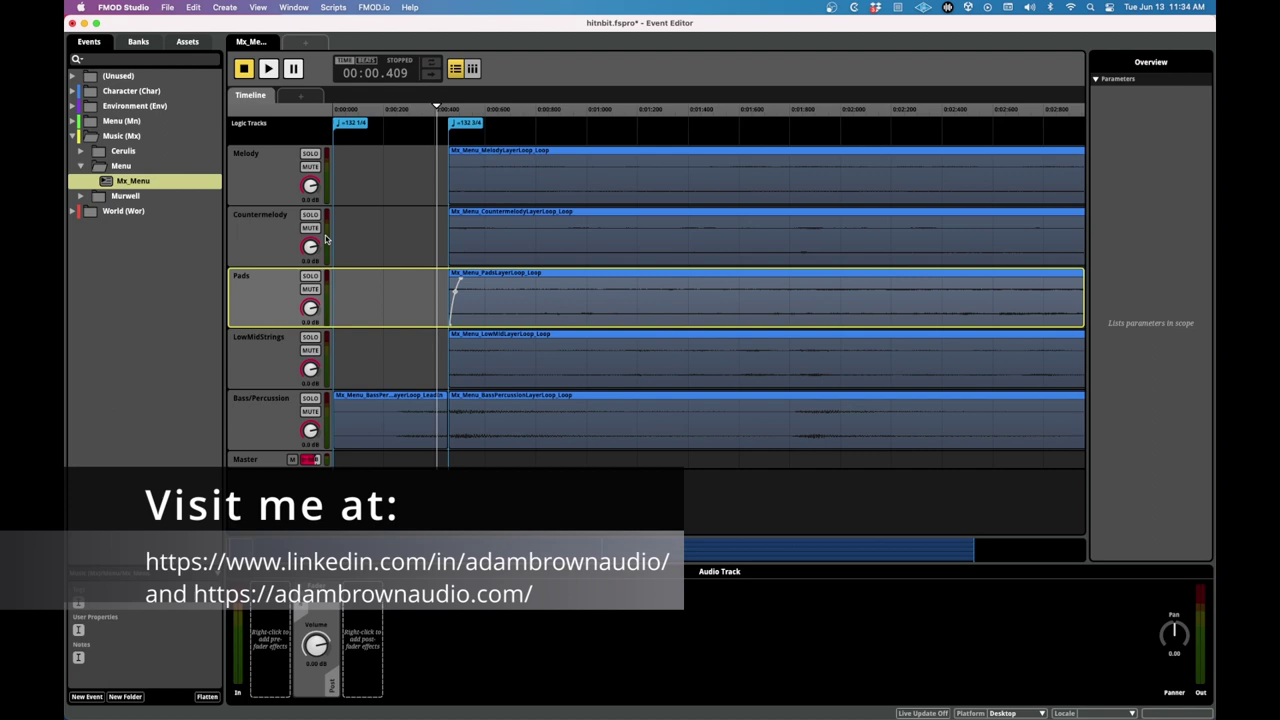
click(305, 283)
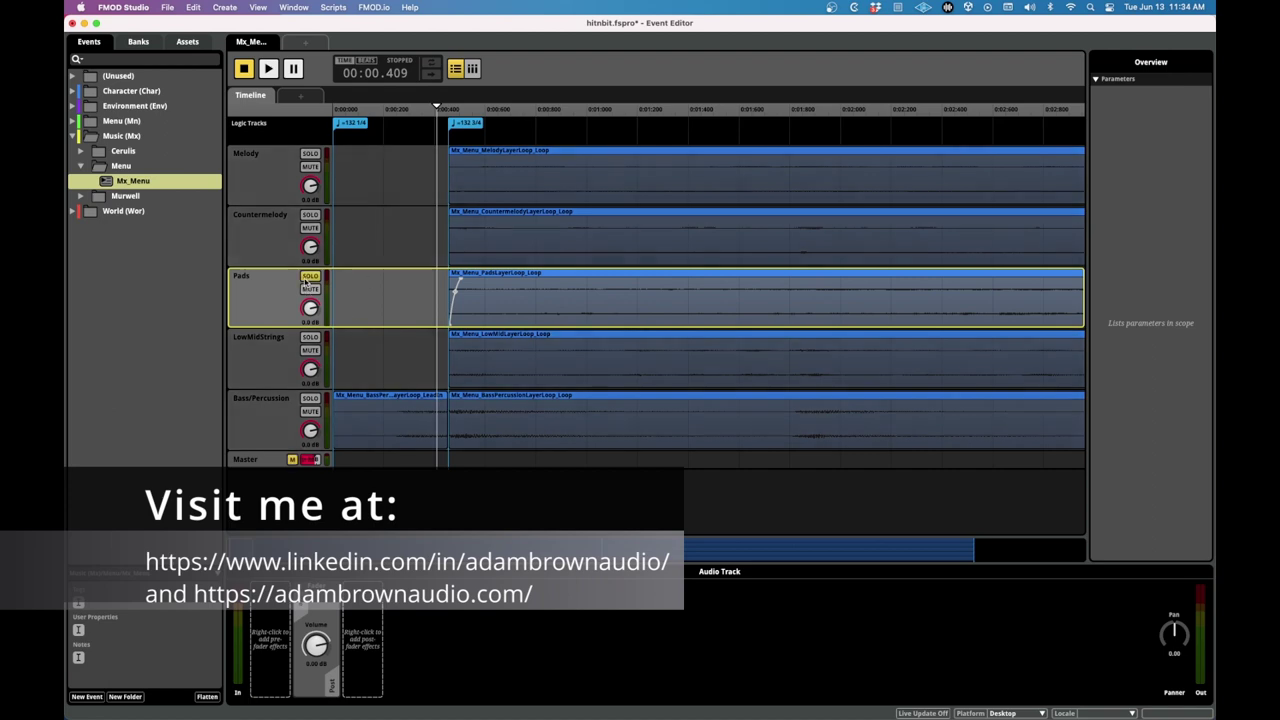
key(space)
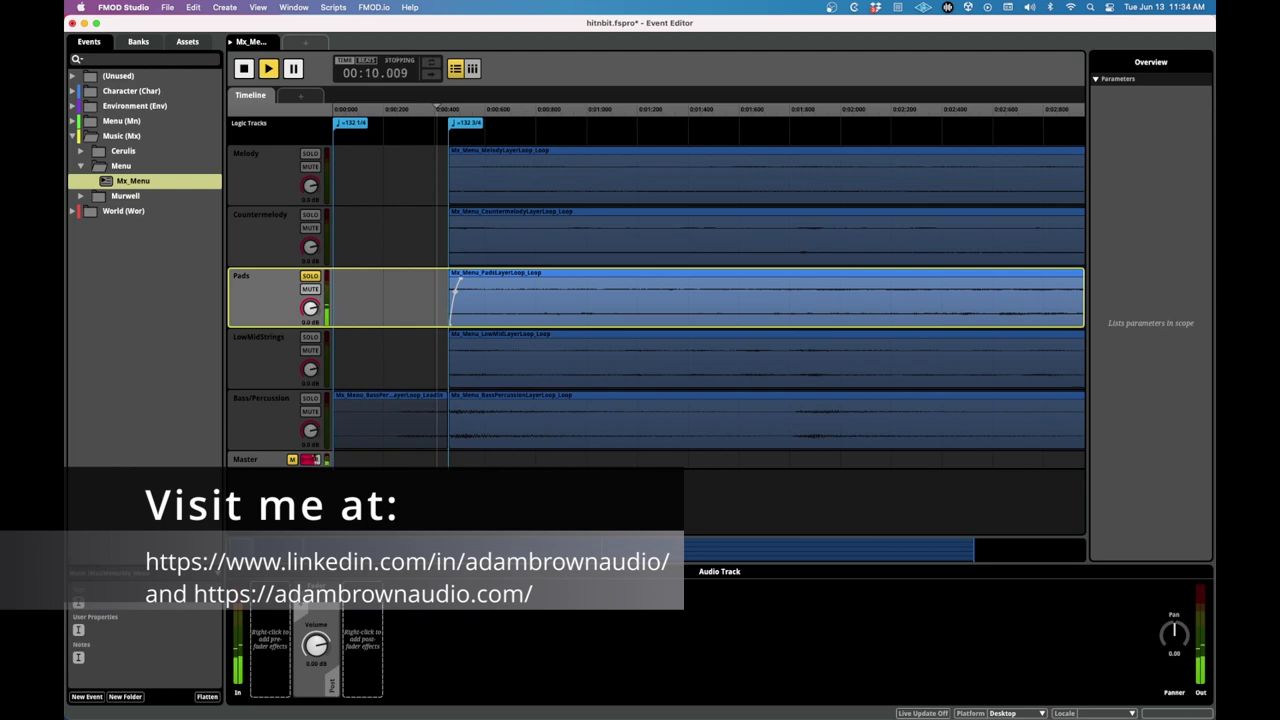
click(243, 68)
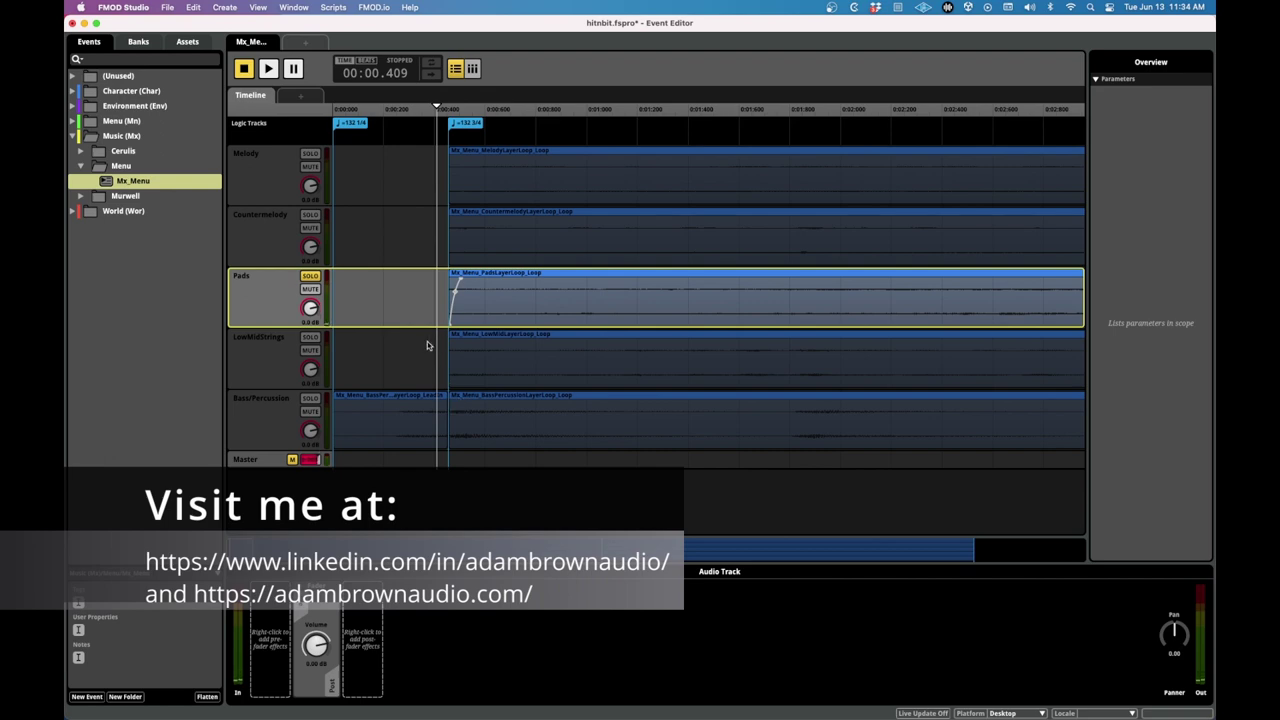
Step: Audition LowMidStrings soloed instead of Pads, then clear the solo and stop
click(310, 276)
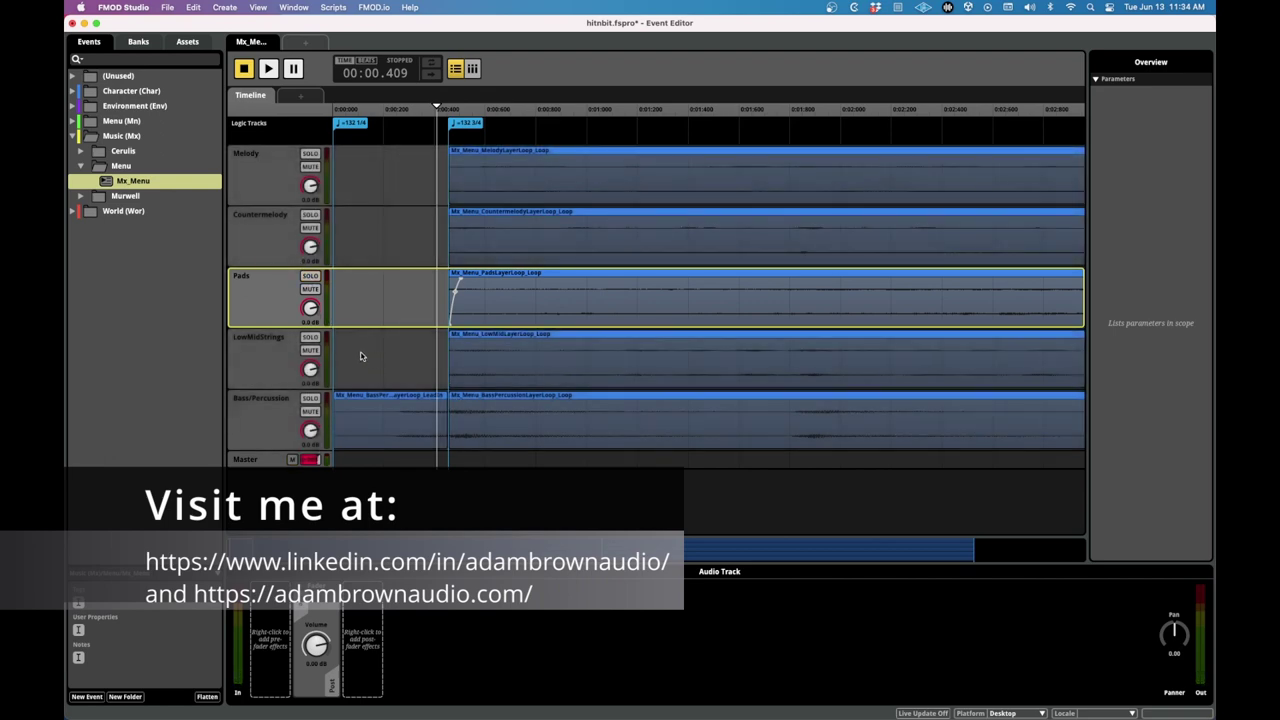
click(310, 337)
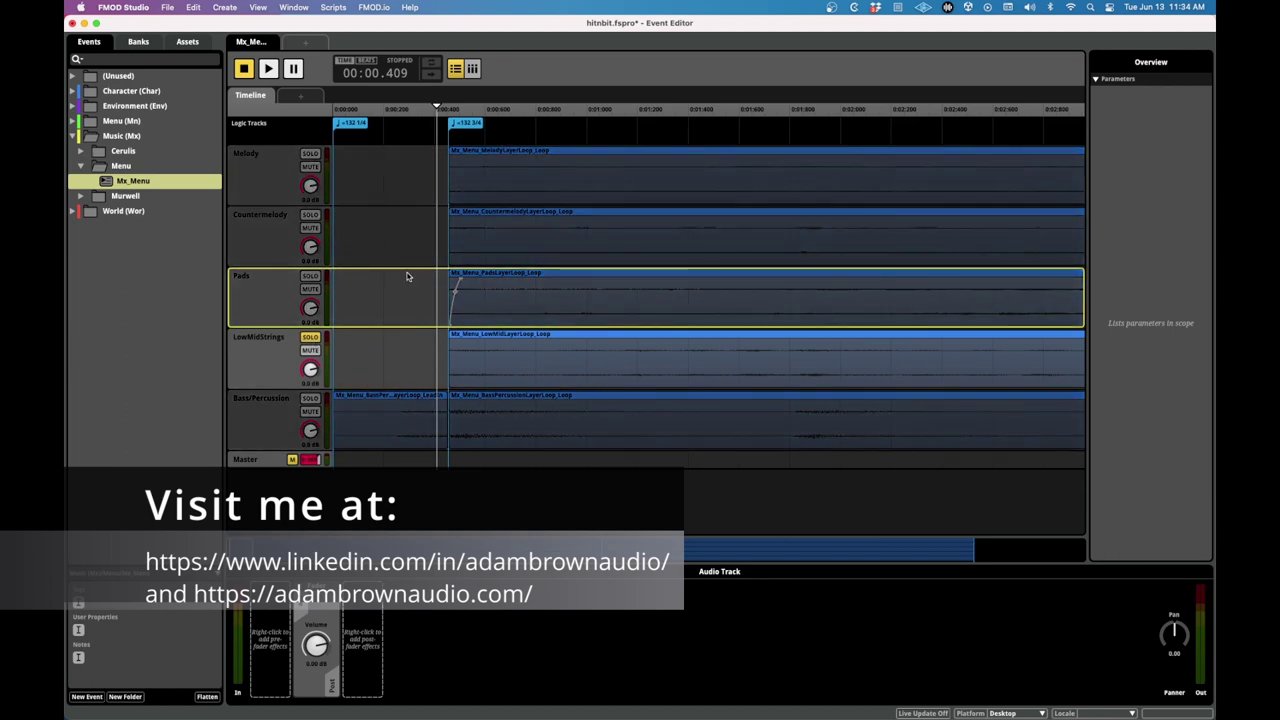
key(space)
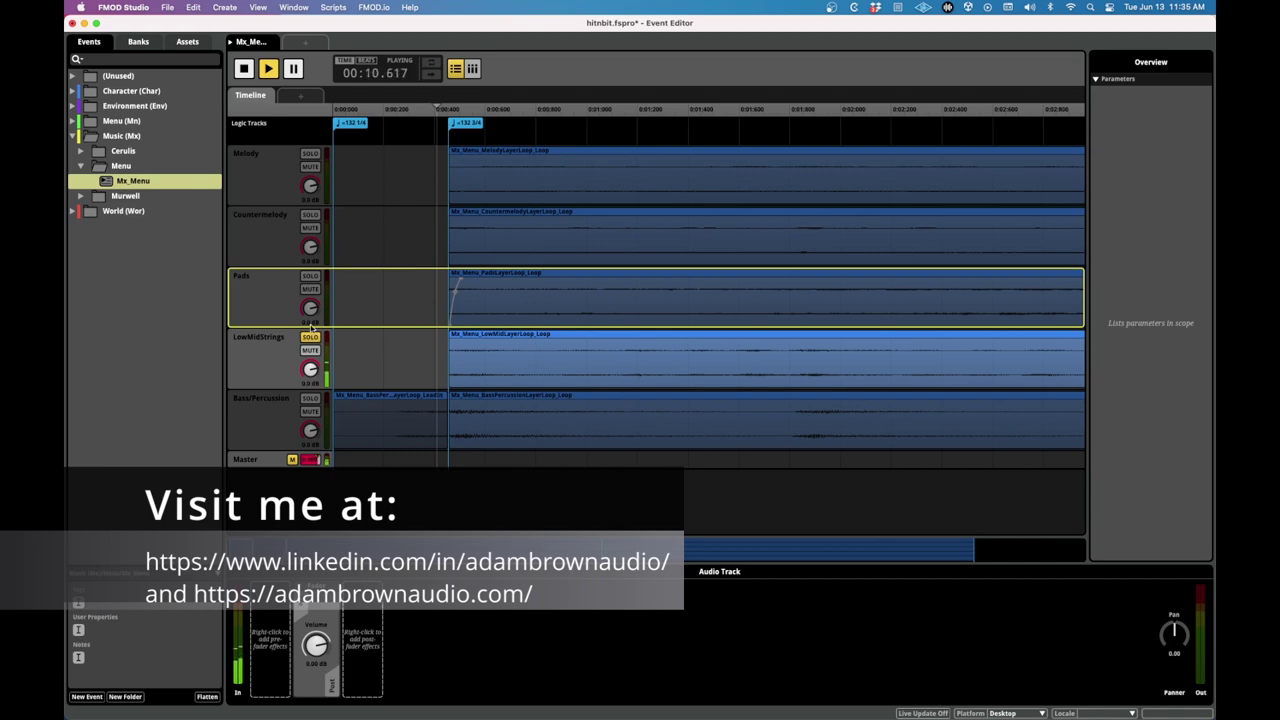
click(310, 337)
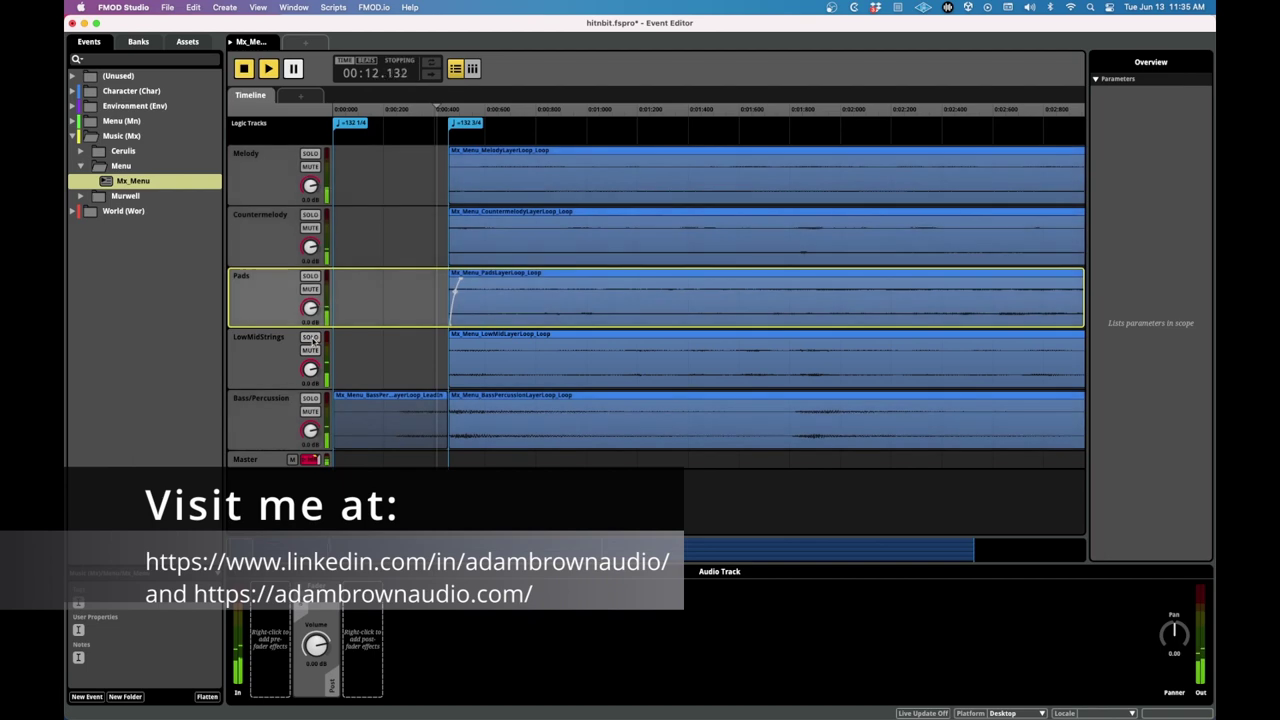
click(243, 68)
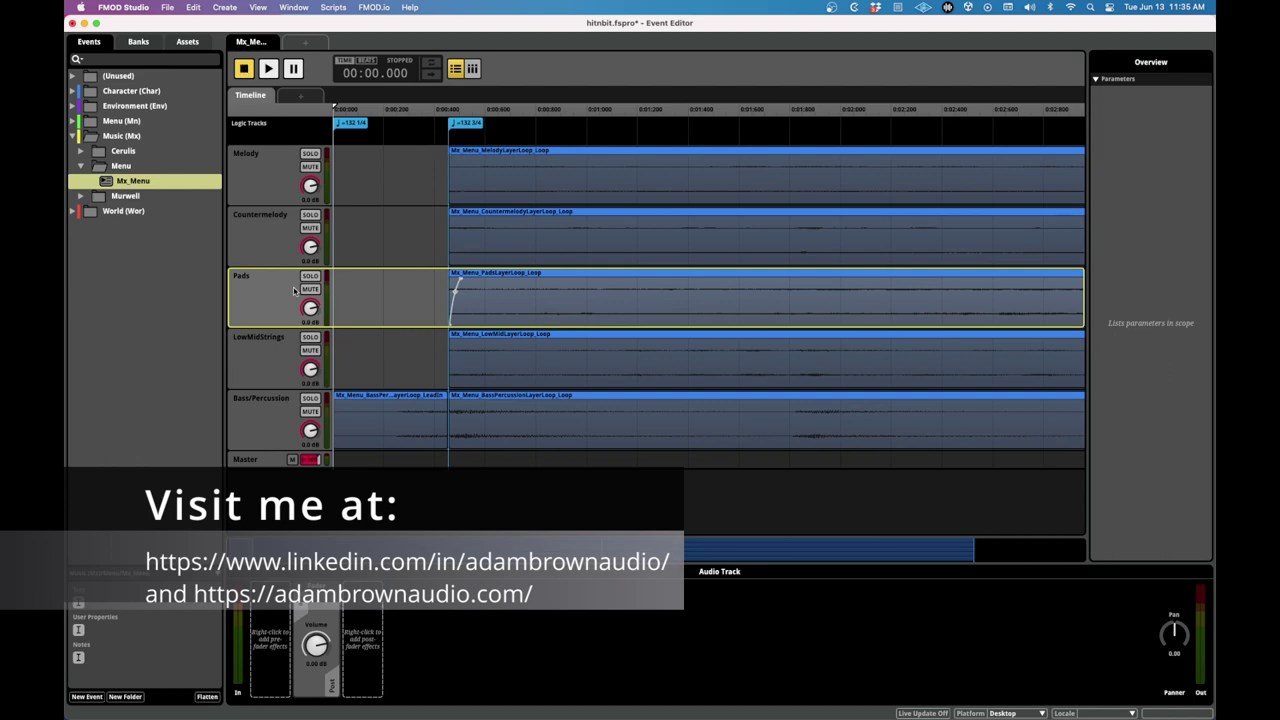
Step: Set the playhead just after the event start, leaving Pads unsoloed
click(358, 116)
scroll(371, 122, down, 10)
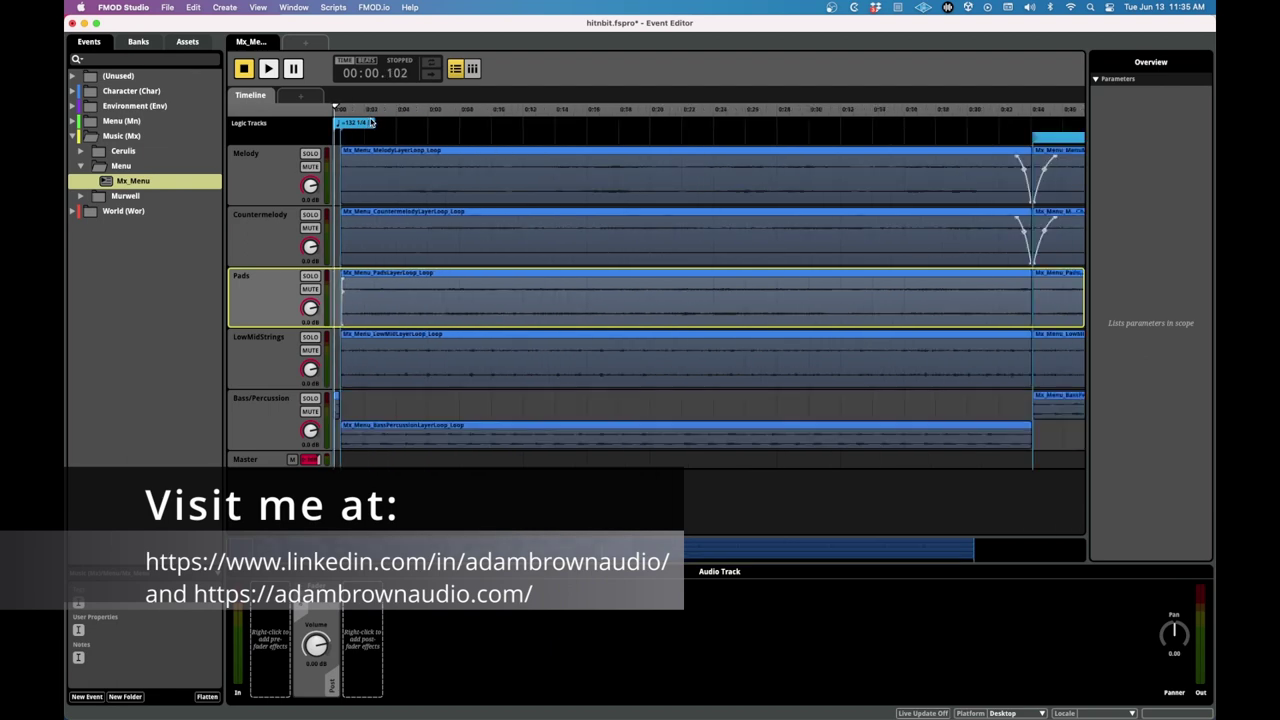
click(310, 276)
click(310, 276)
Step: Mute Melody, Countermelody and Bass/Percussion, then play Mx_Menu from the beginning
click(310, 167)
click(310, 227)
click(310, 411)
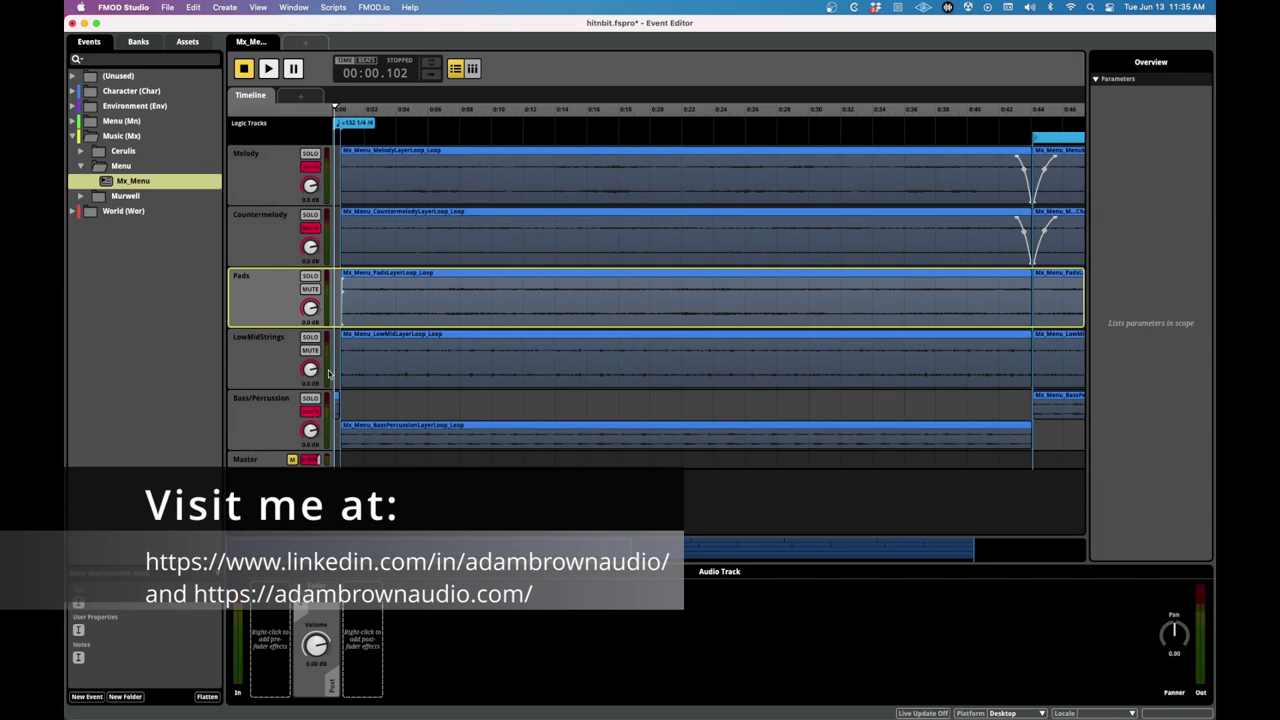
click(244, 70)
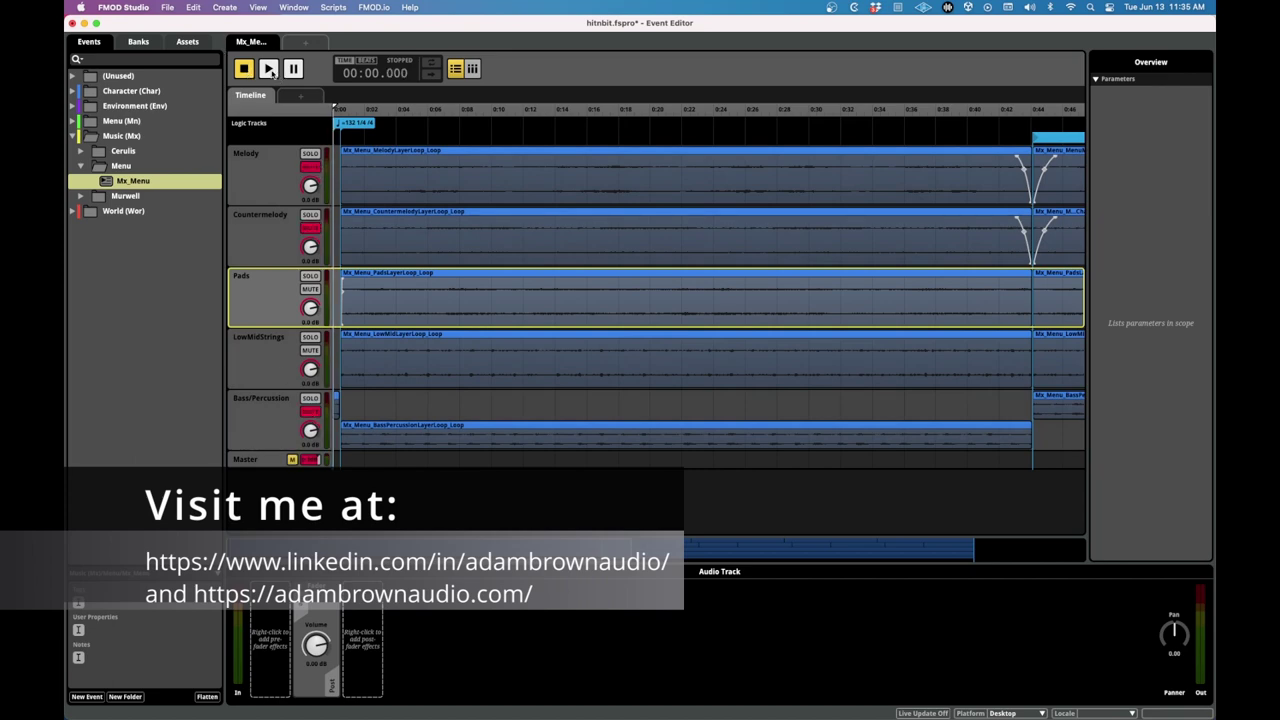
click(269, 69)
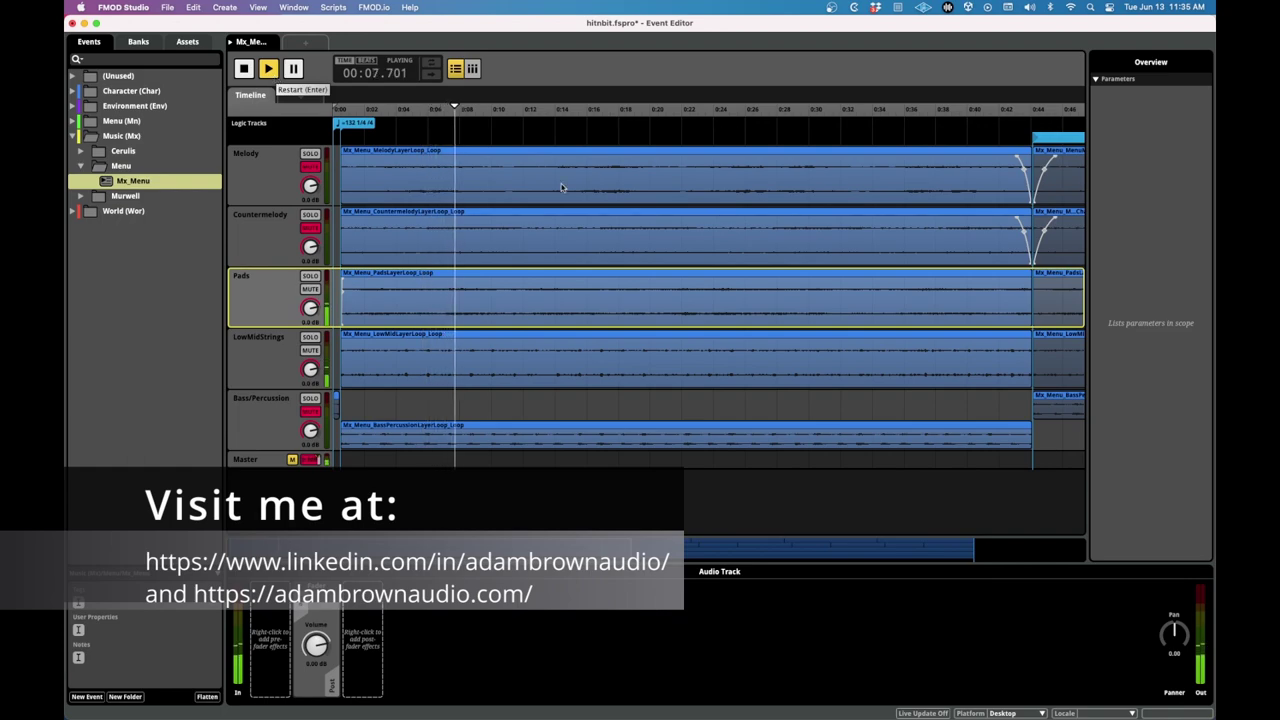
key(ctrl+Up)
Step: Read through the rest of the Menu Theme score, then jump back to page 1
click(887, 321)
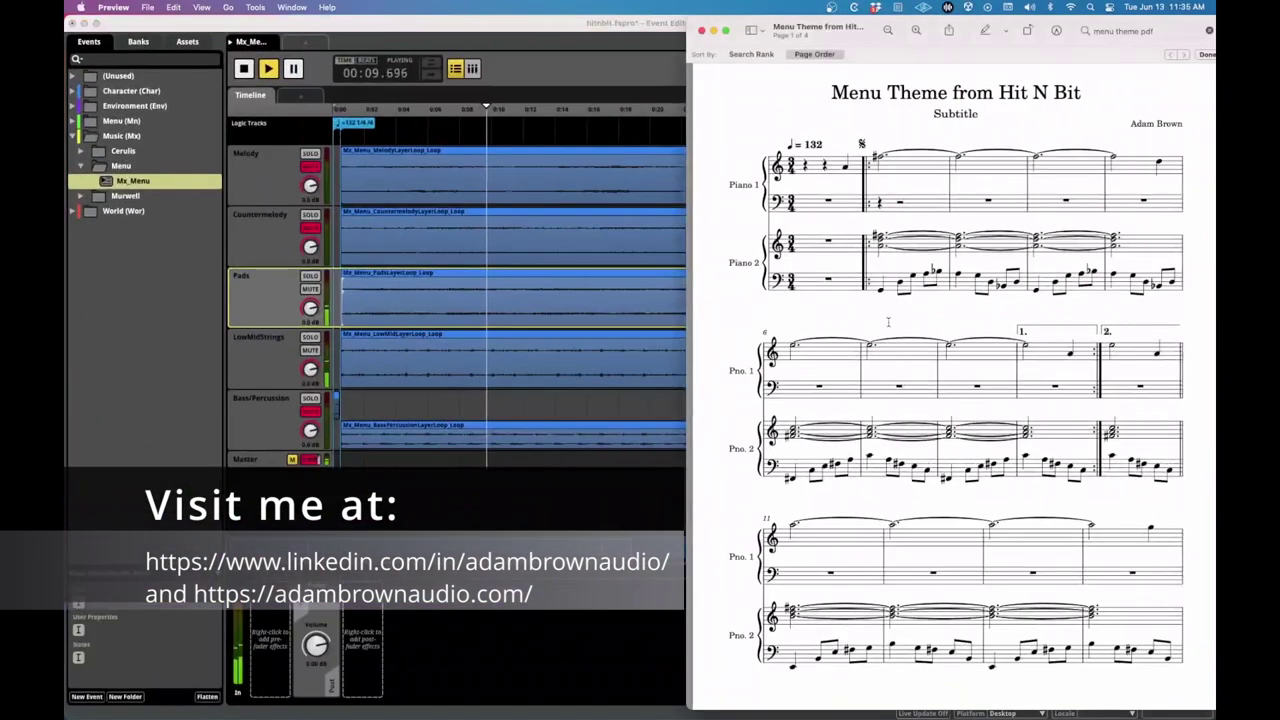
scroll(887, 321, down, 2)
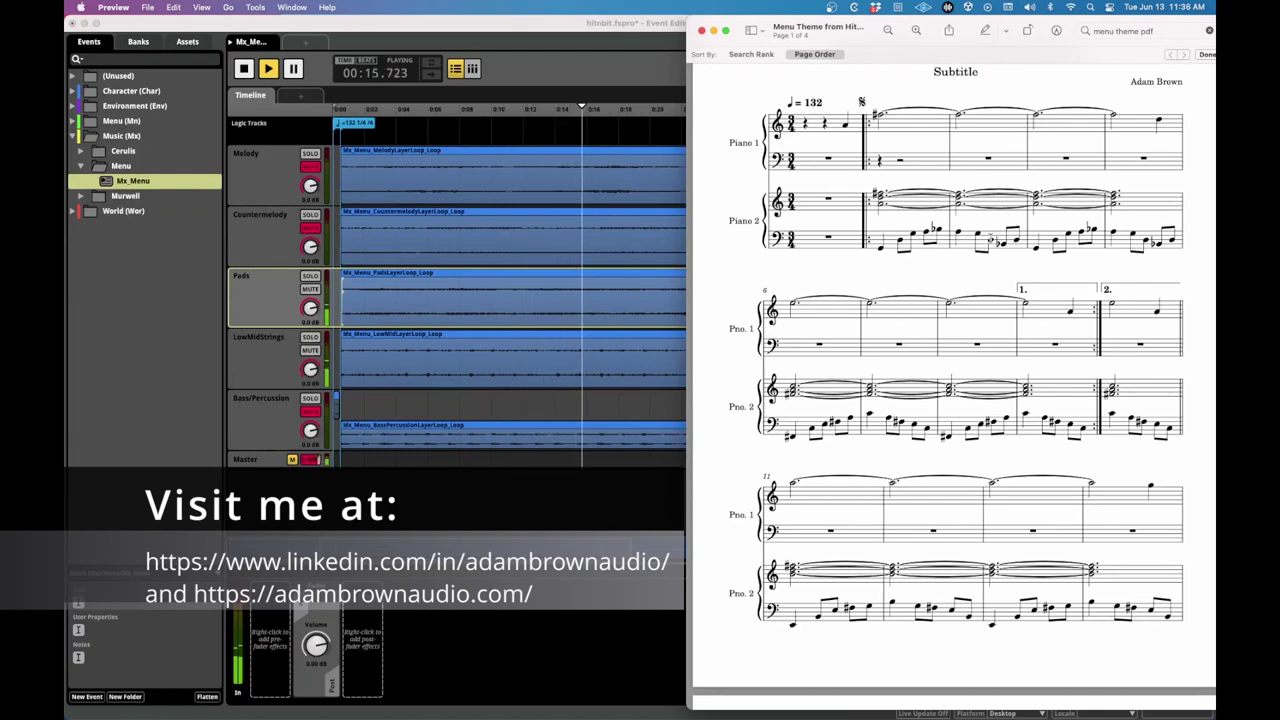
scroll(995, 260, down, 2)
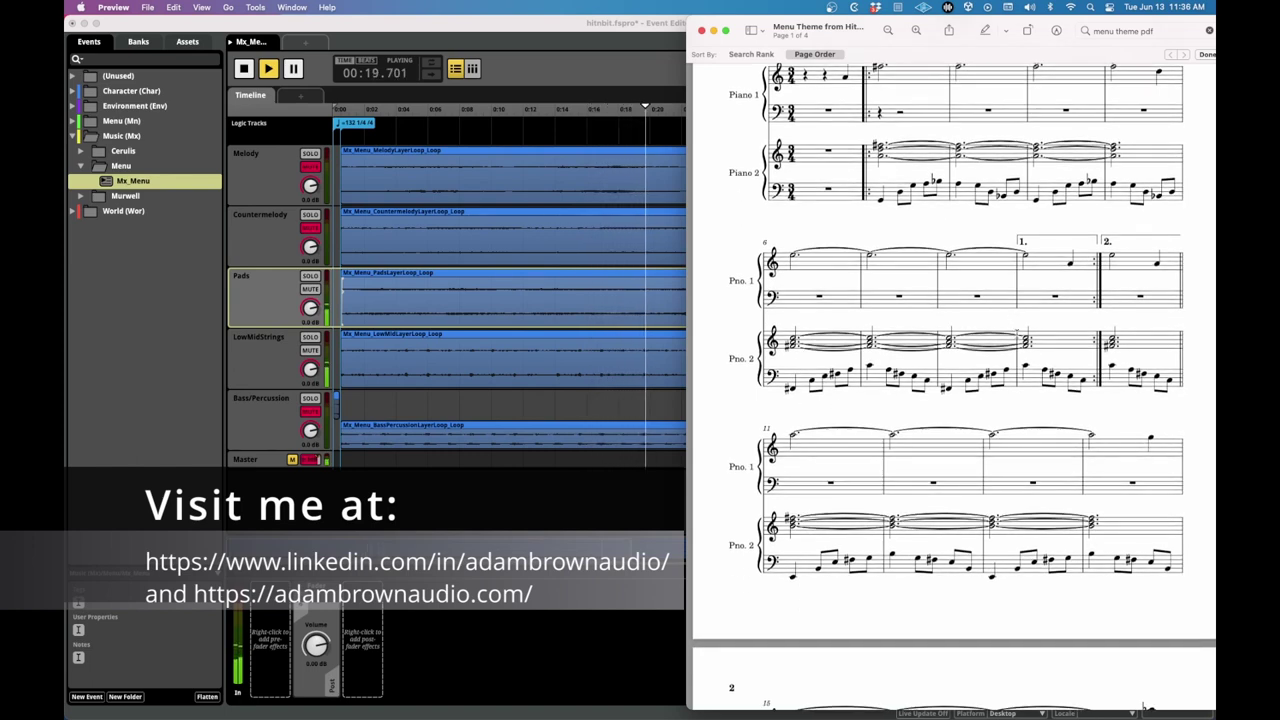
scroll(905, 391, down, 1)
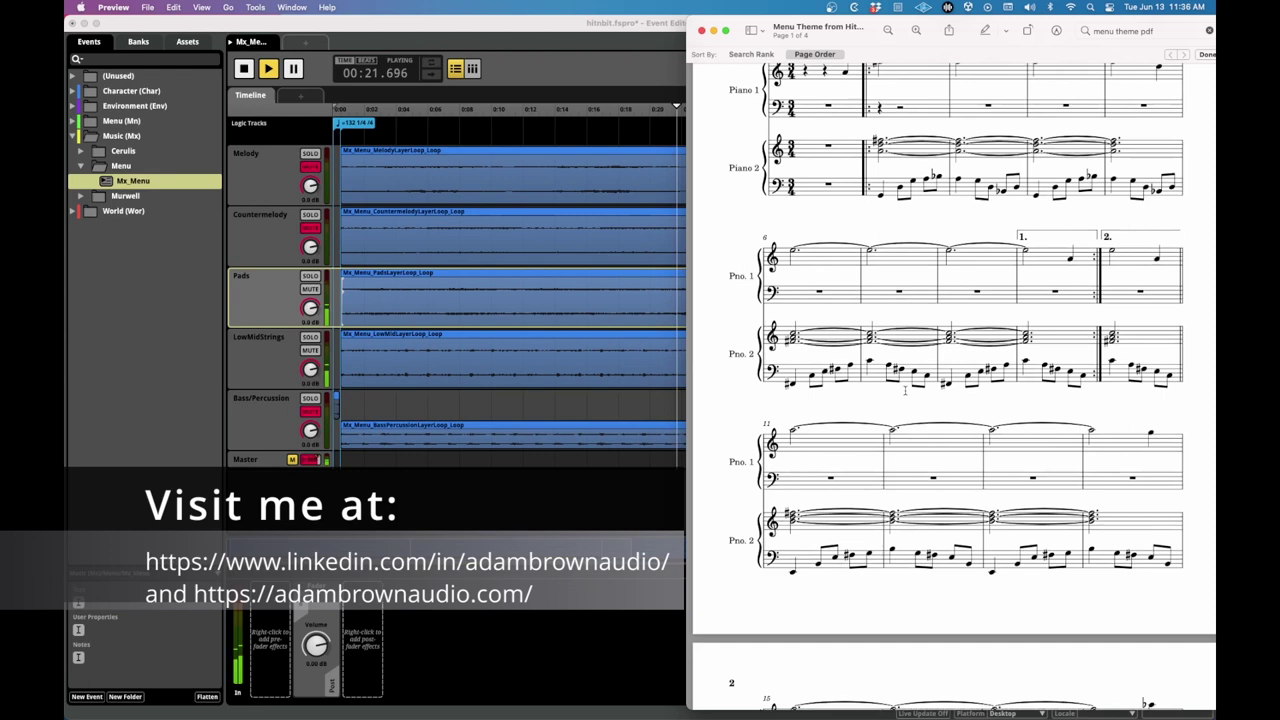
scroll(905, 391, down, 3)
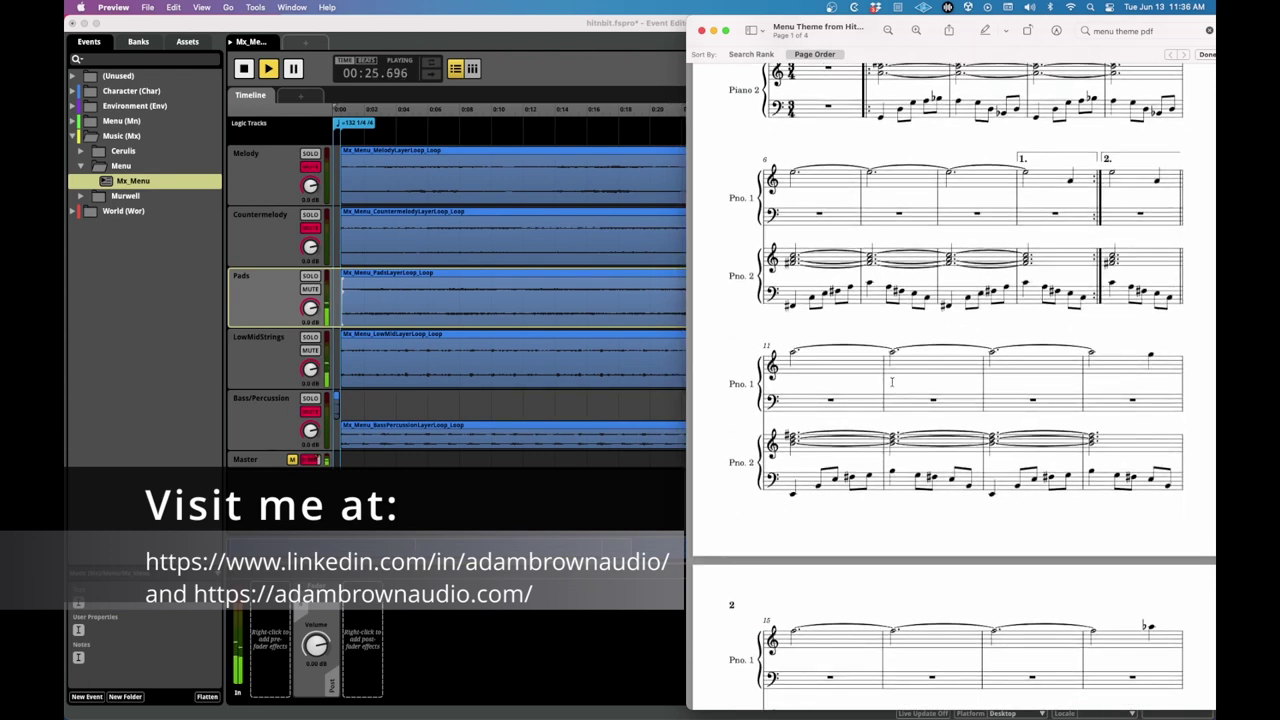
scroll(892, 381, down, 8)
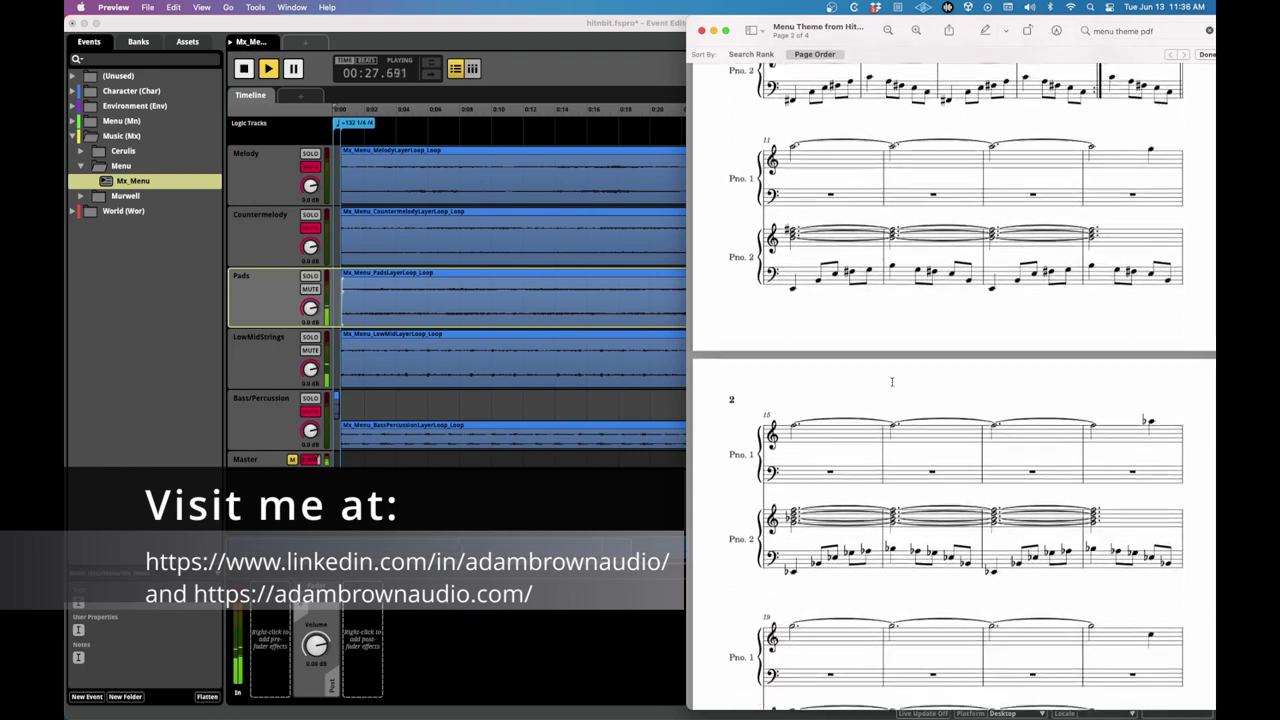
scroll(892, 381, down, 4)
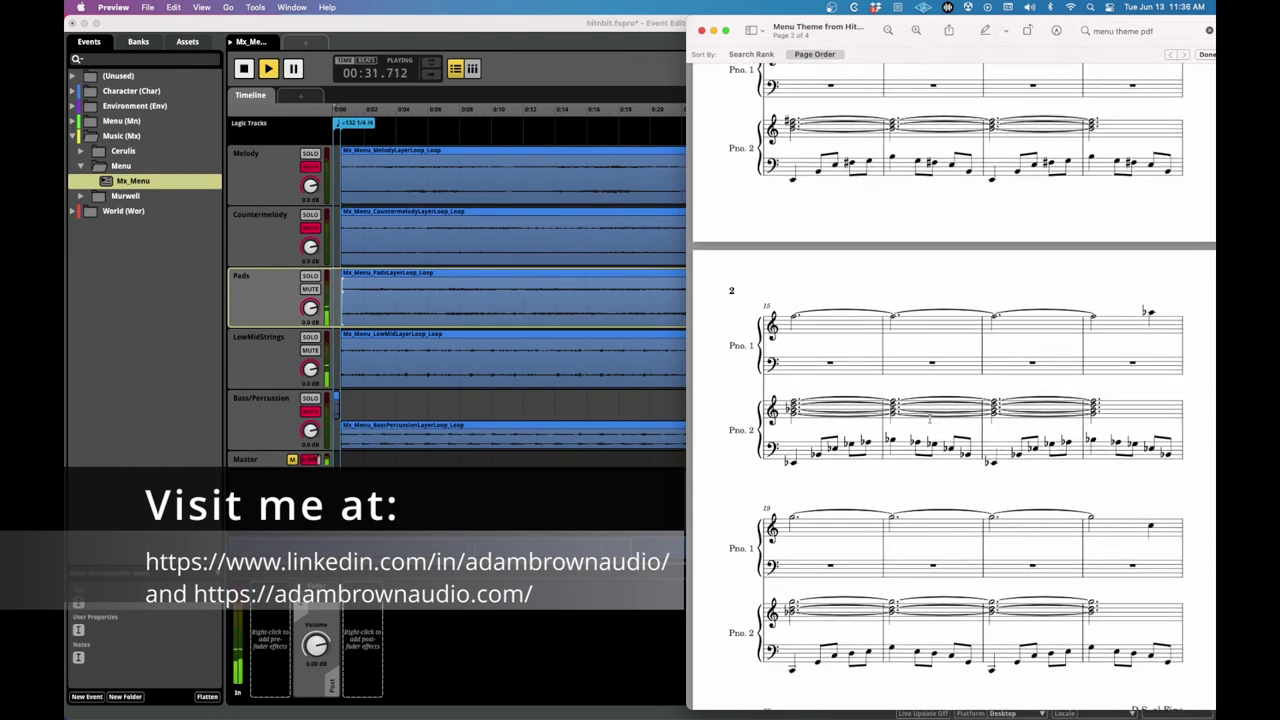
scroll(929, 418, down, 8)
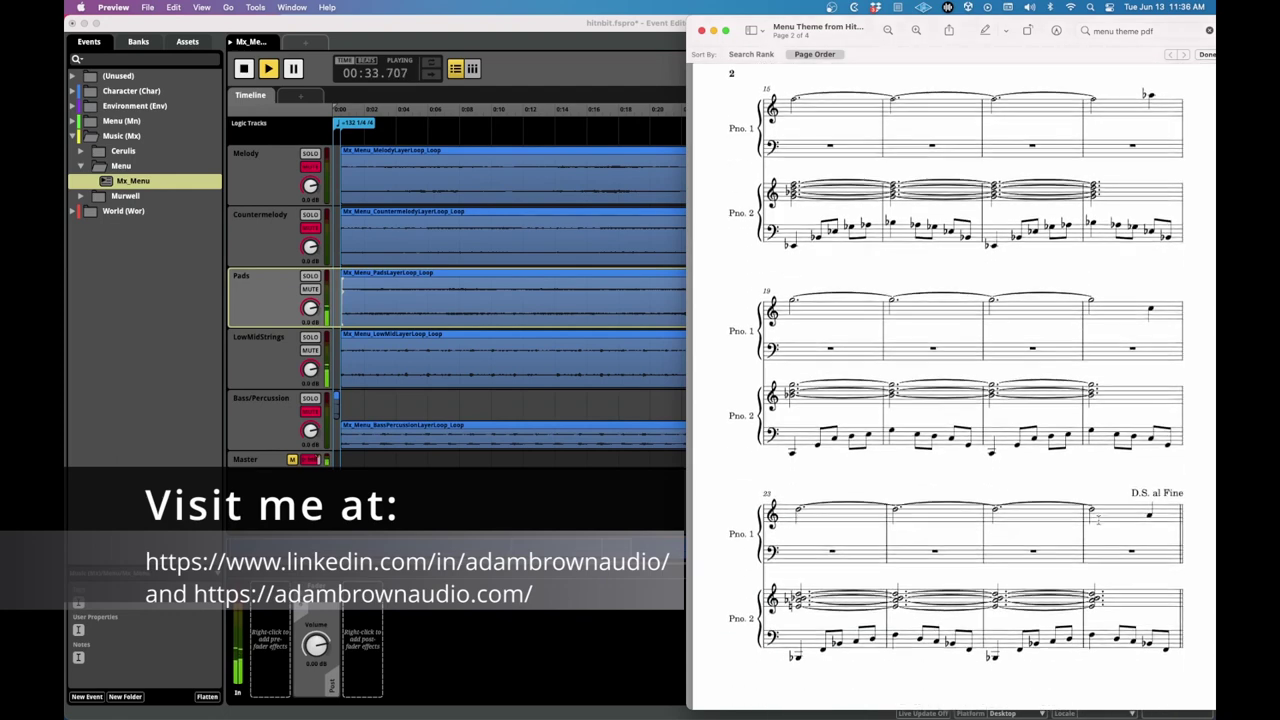
scroll(1097, 519, down, 6)
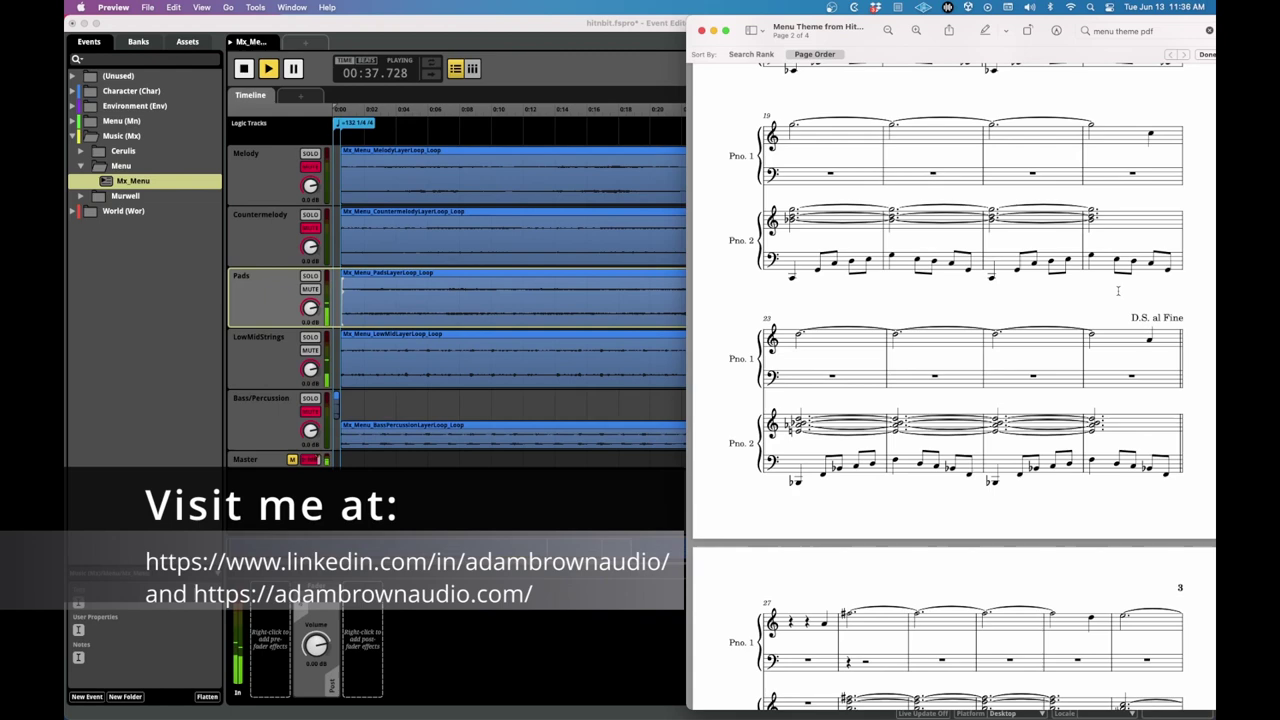
scroll(834, 424, down, 2)
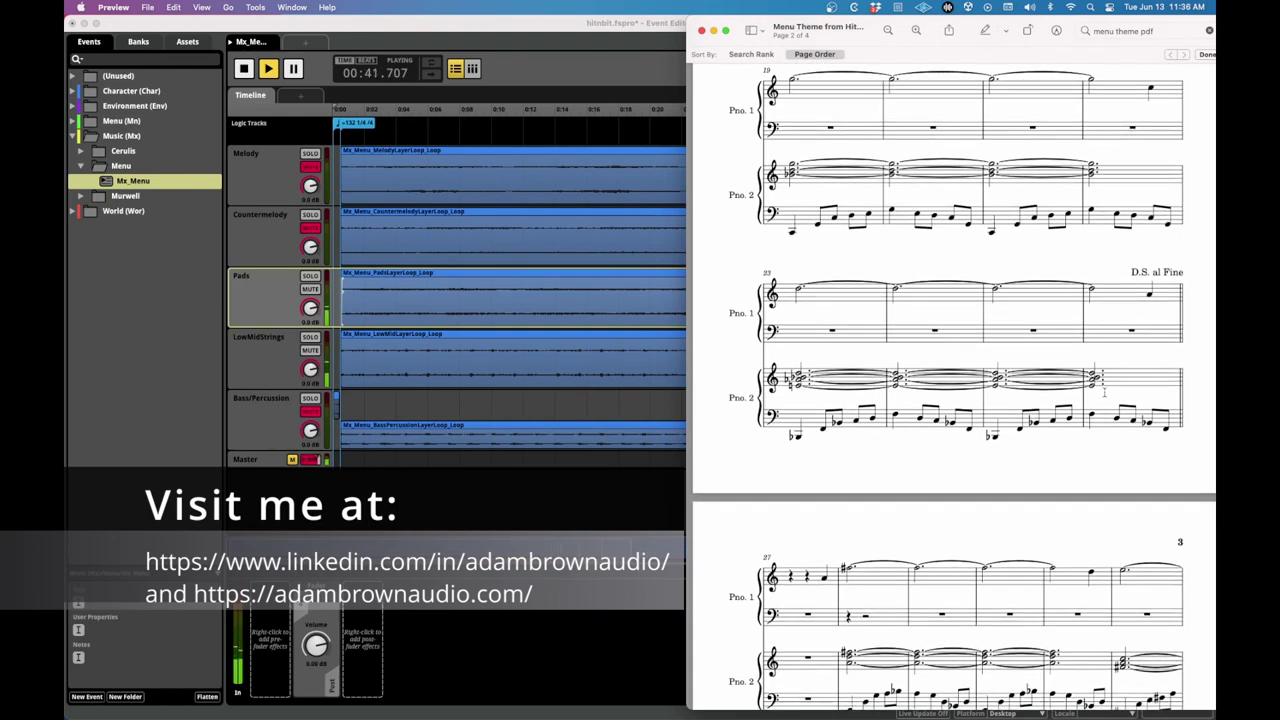
key(Home)
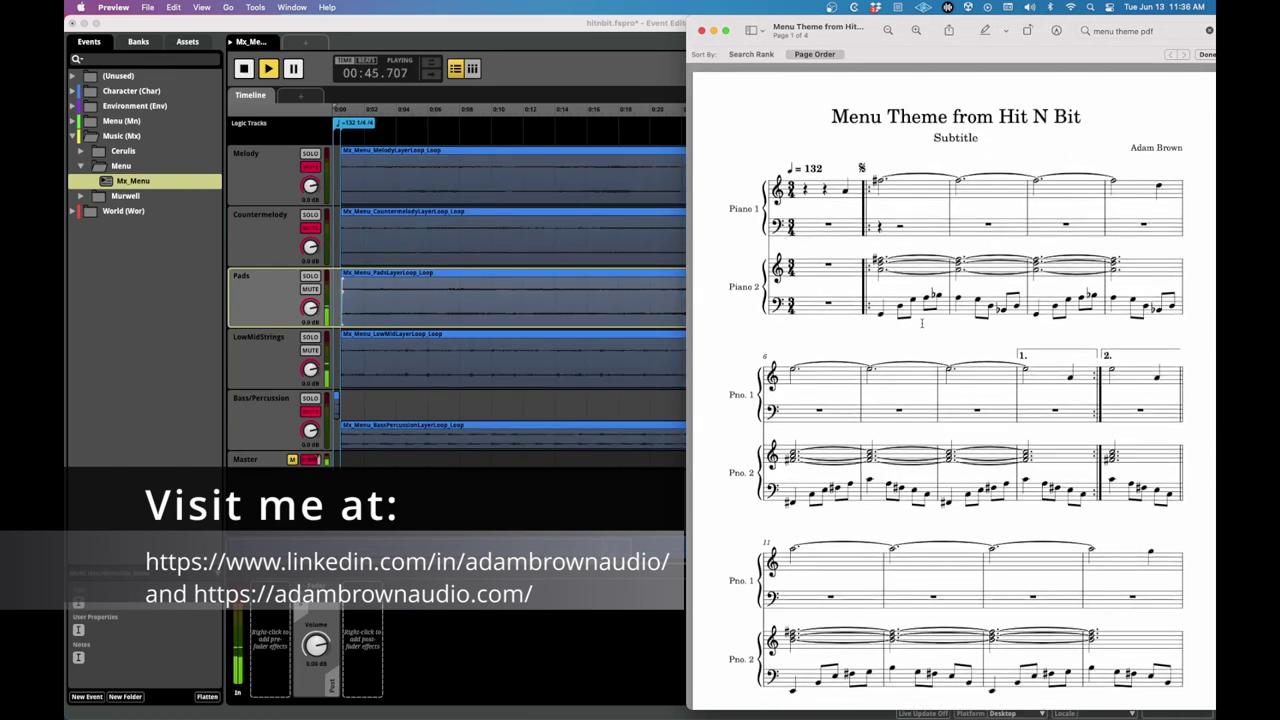
Step: Stop the Mx_Menu event at 00:00.000 with its editor back in front
click(496, 76)
key(space)
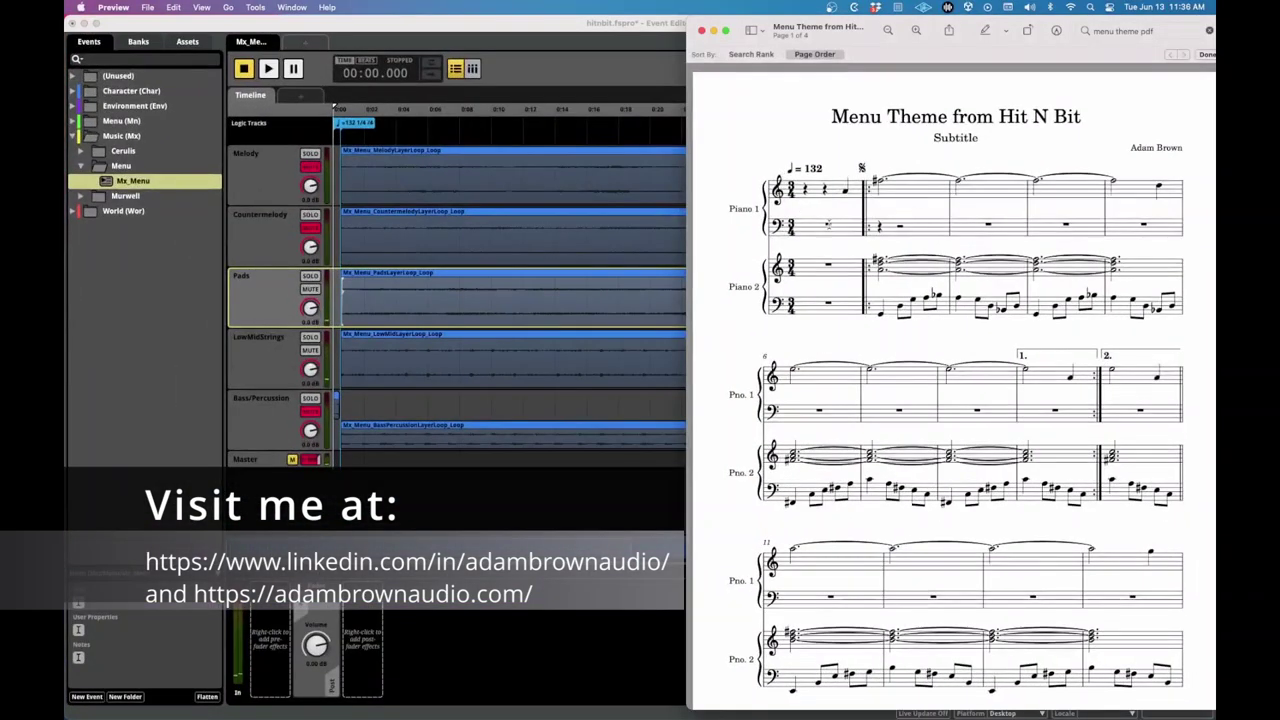
click(490, 38)
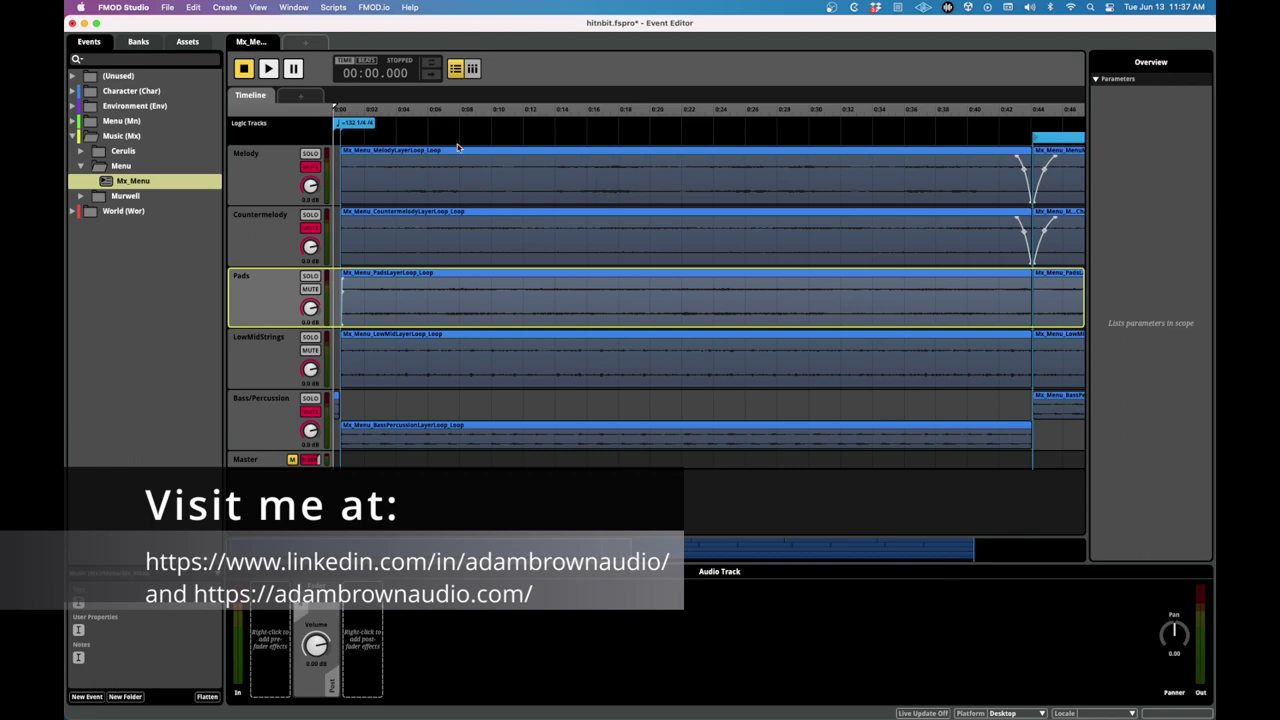
Step: Turn off MUTE on the Melody track while the event plays to about 00:21.461
click(315, 168)
click(272, 75)
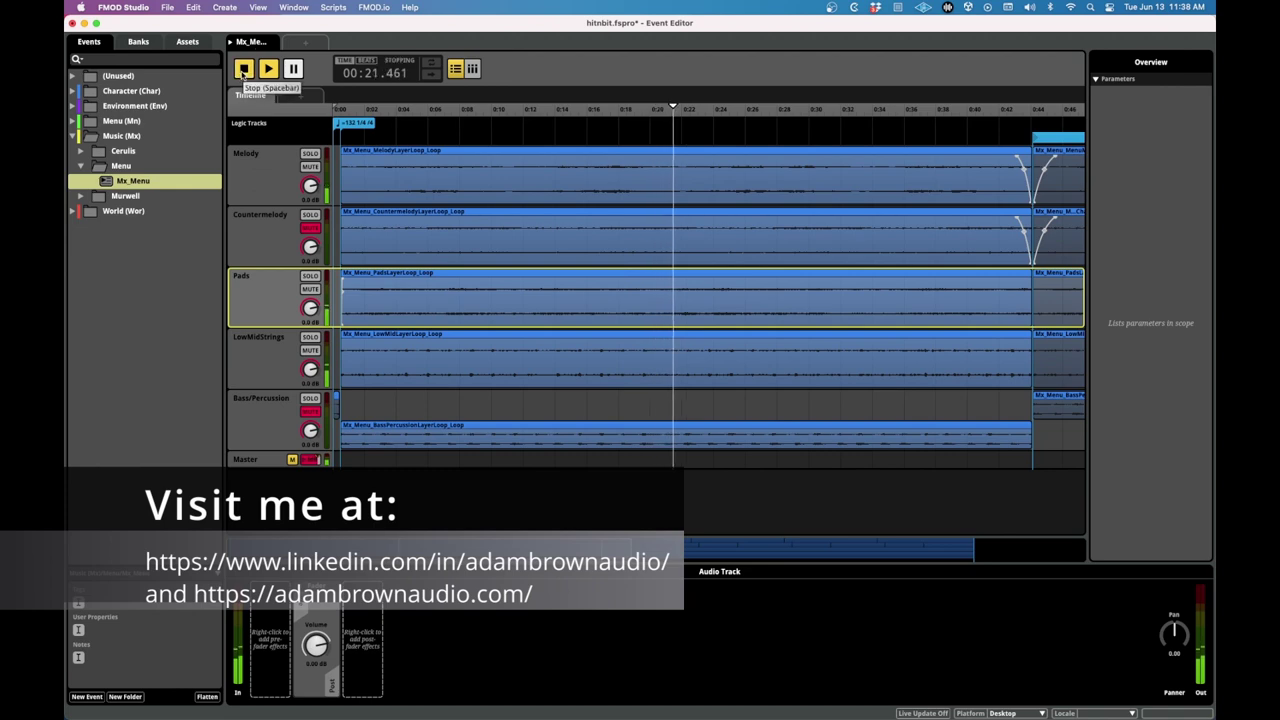
click(243, 70)
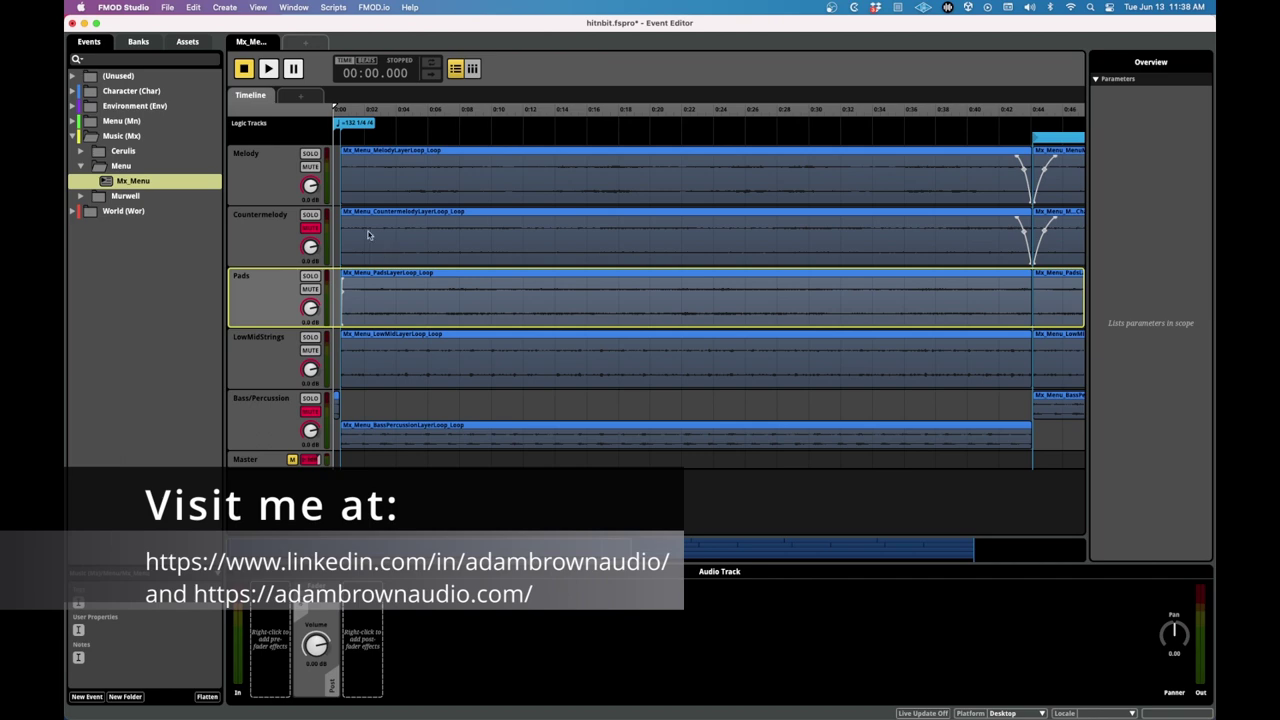
Step: Unmute Countermelody, audition it with the Melody, then stop playback
click(310, 228)
click(268, 69)
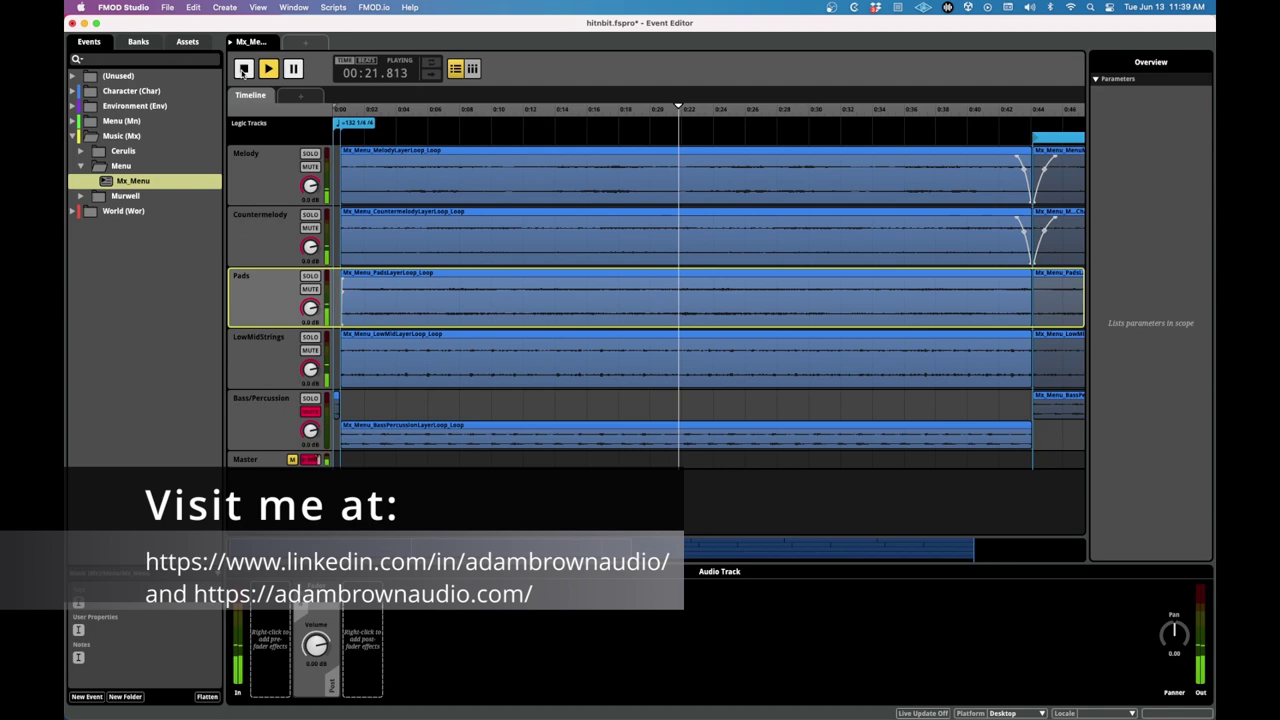
click(243, 69)
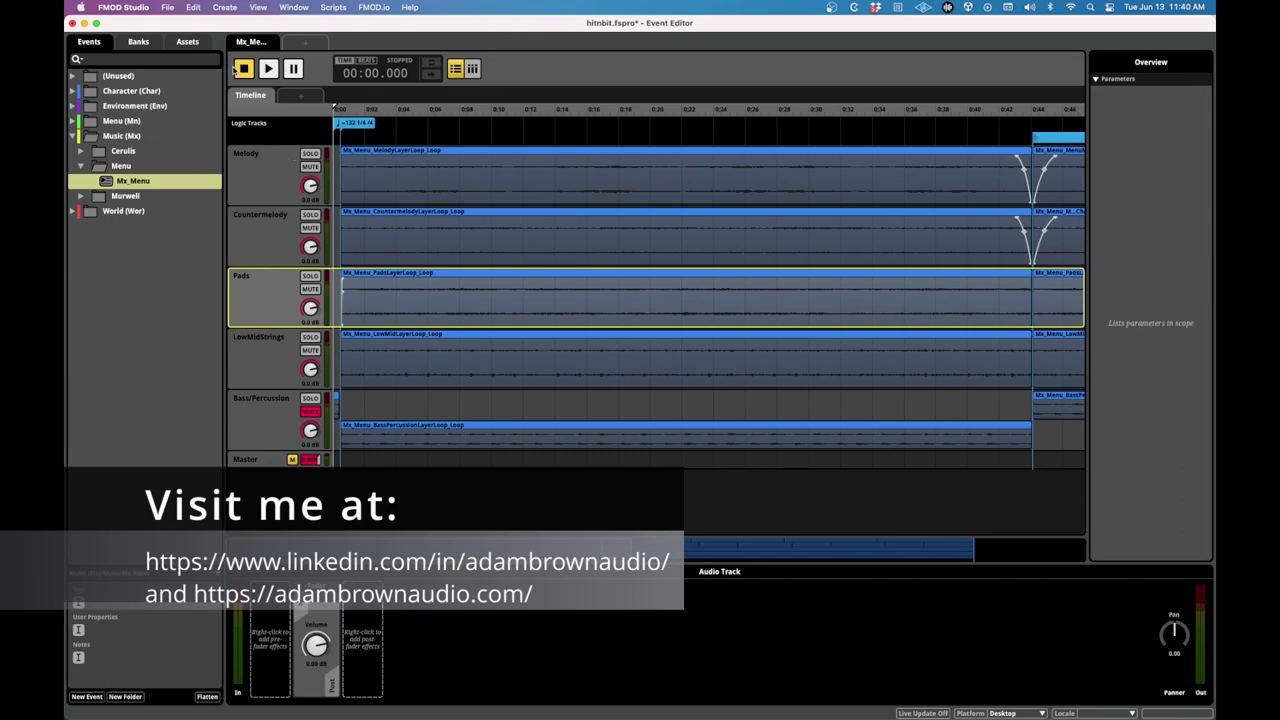
Step: Unmute Bass/Percussion, play the full mix, and stop back at 00:00.000
click(311, 411)
click(268, 68)
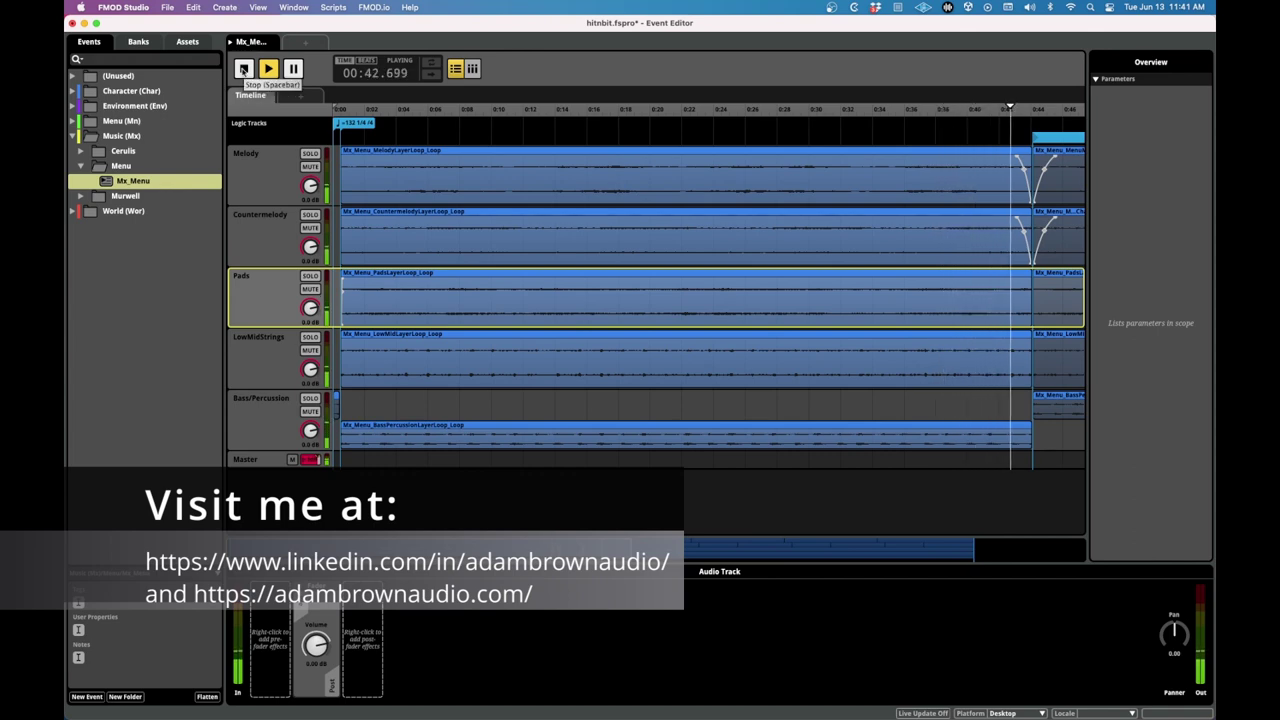
click(243, 69)
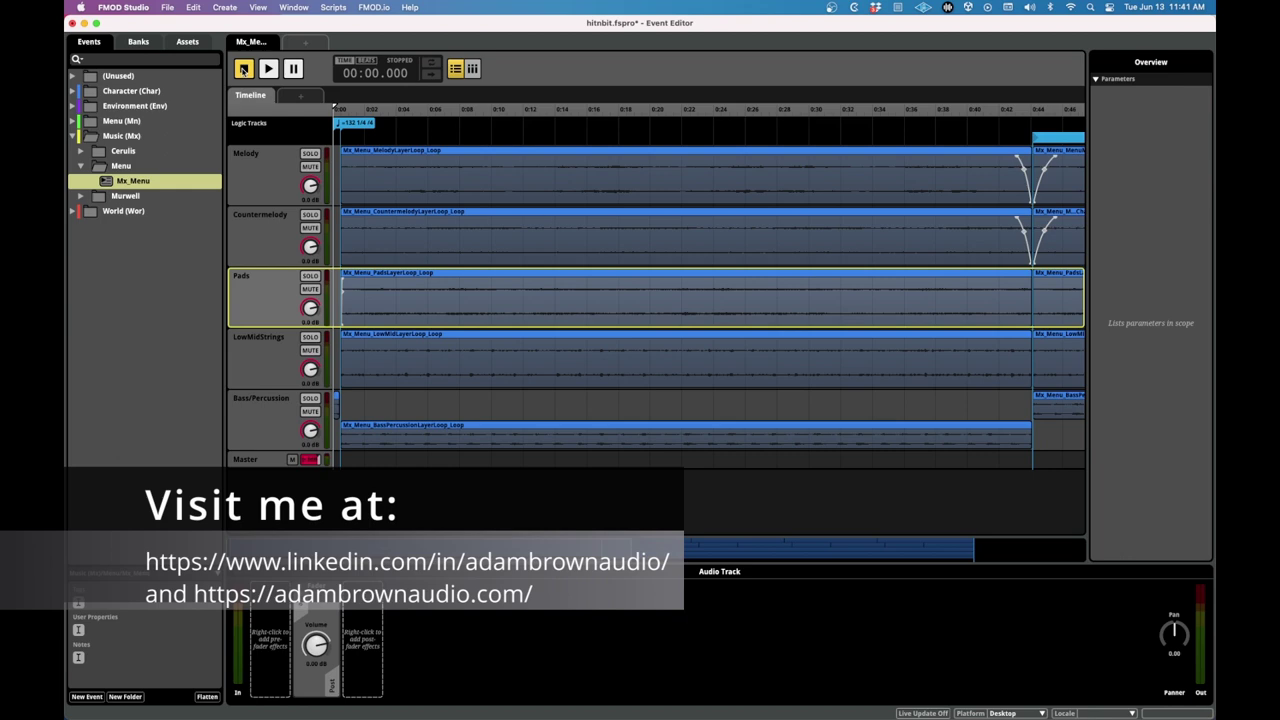
Step: Zoom the timeline out to about 1:30 so the Chance melody clips show
scroll(335, 110, down, 3)
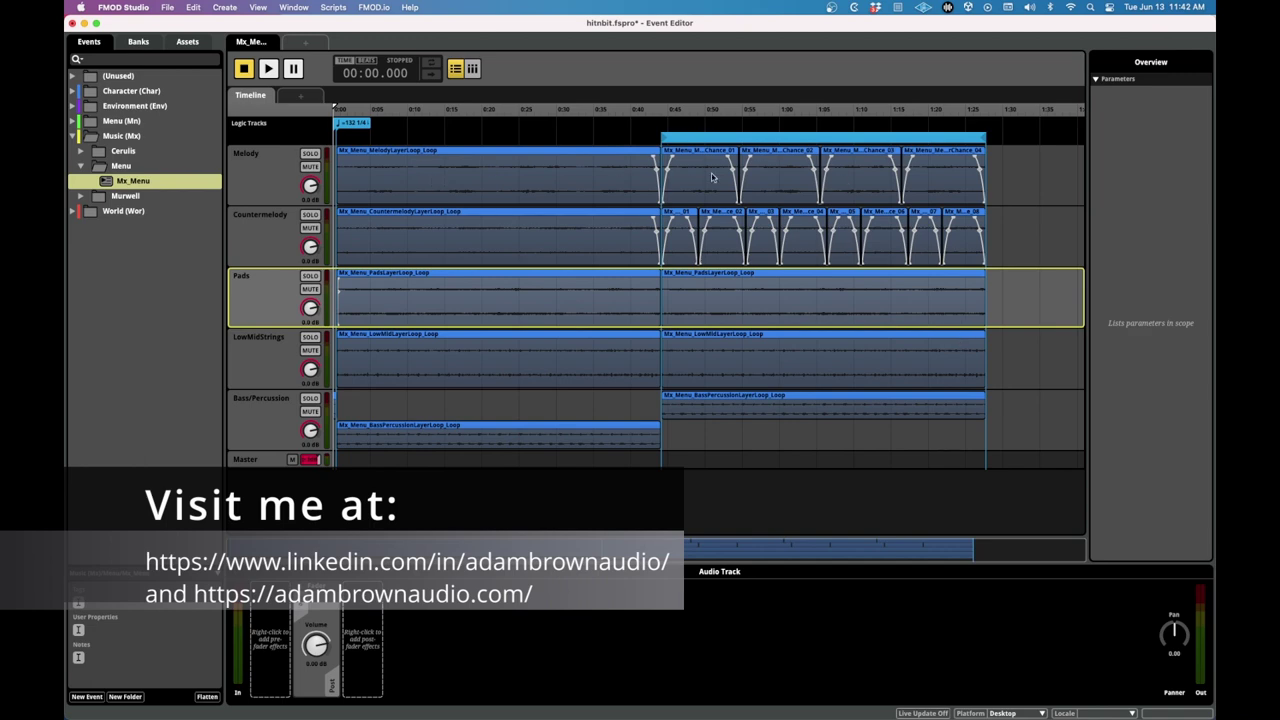
click(778, 183)
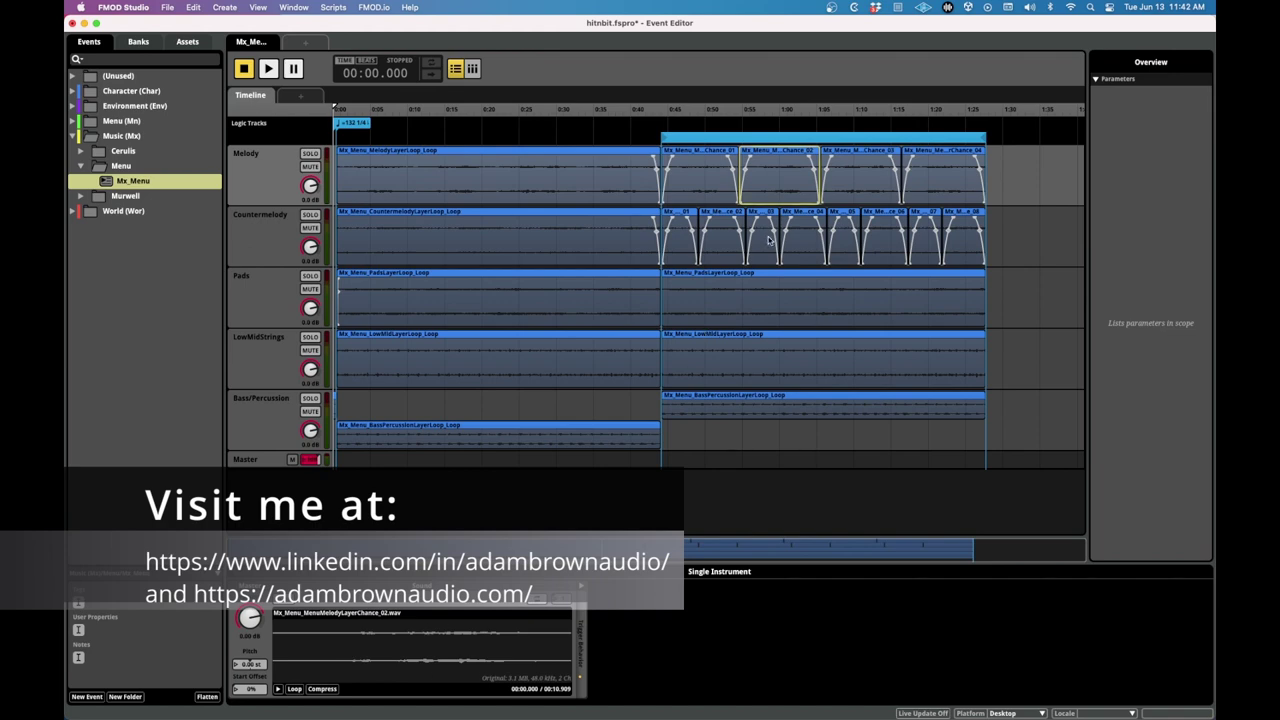
click(700, 178)
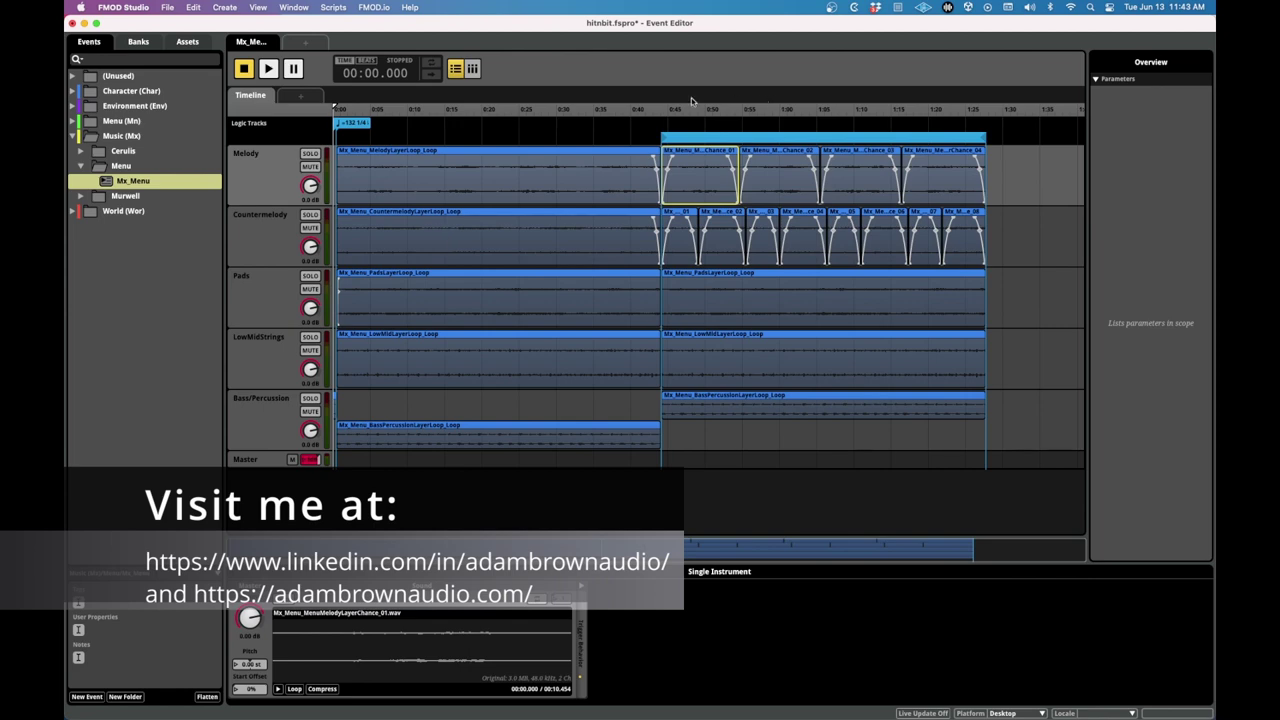
Step: Move the playhead to 00:41.821, just before the chance-based melody phrases
click(658, 110)
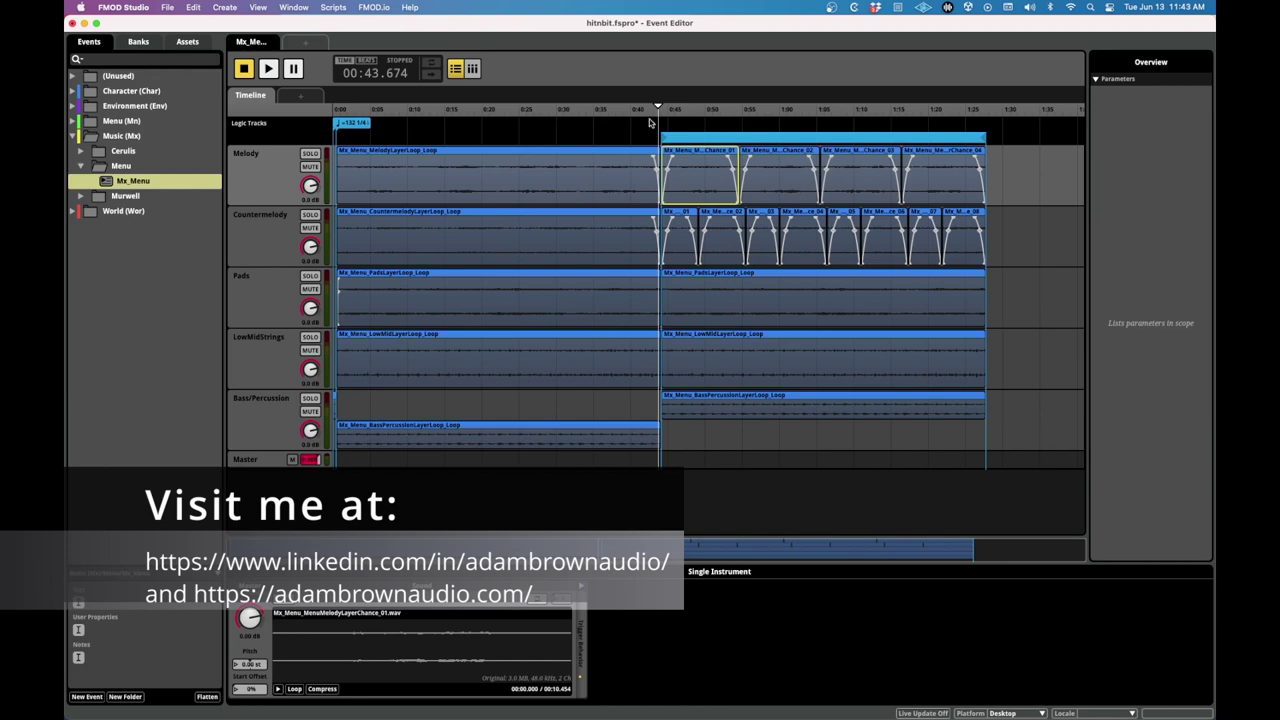
click(638, 110)
click(643, 112)
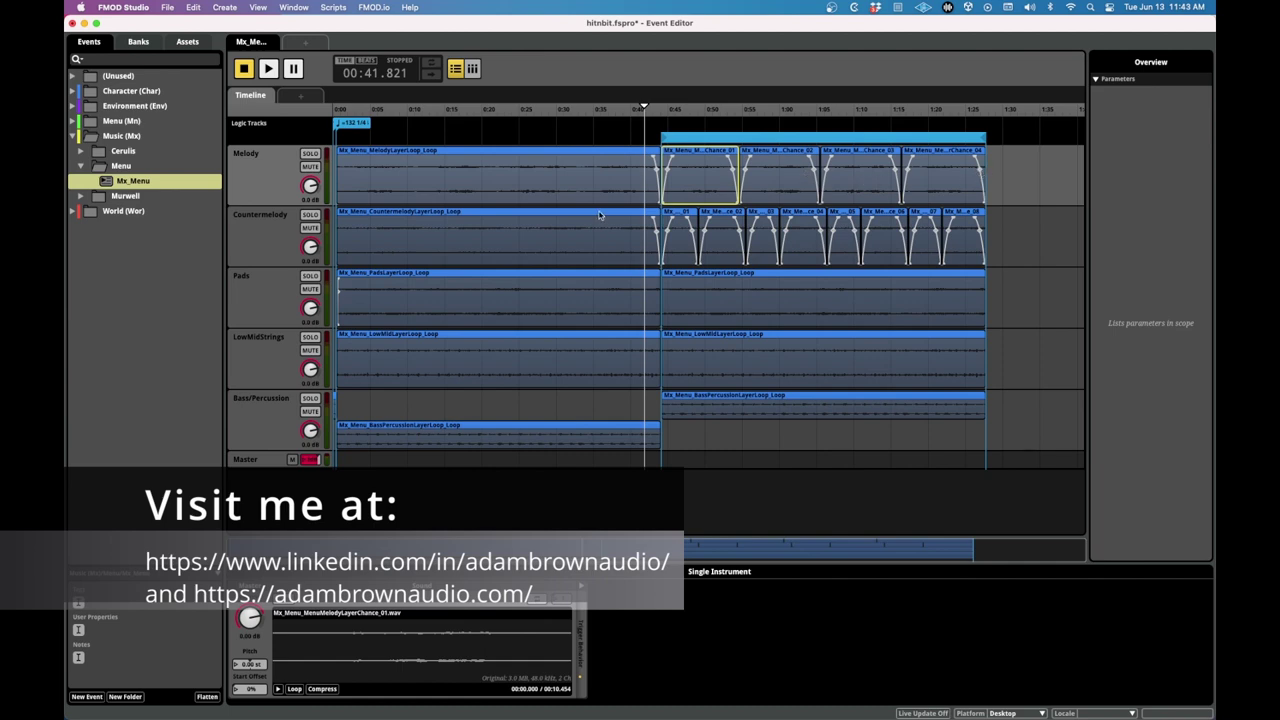
Step: Check the chance clip's trigger behaviour, then play Mx_Menu from 0:41
click(580, 592)
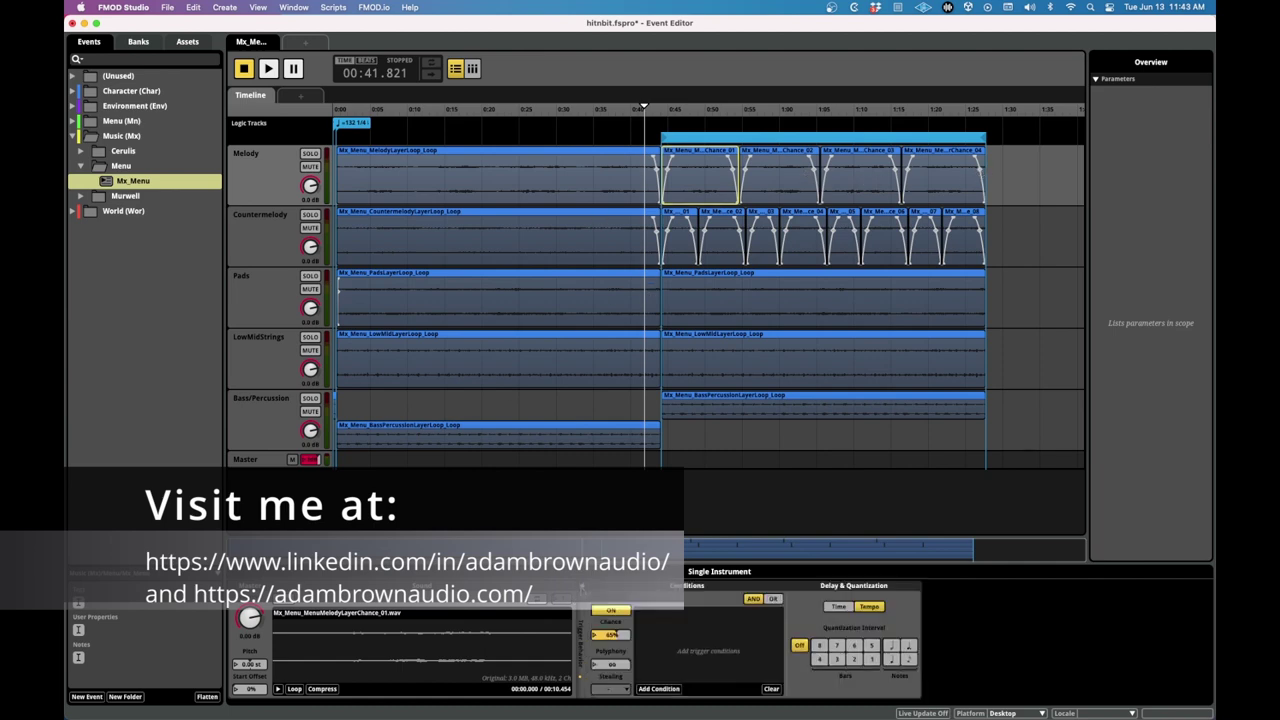
click(582, 592)
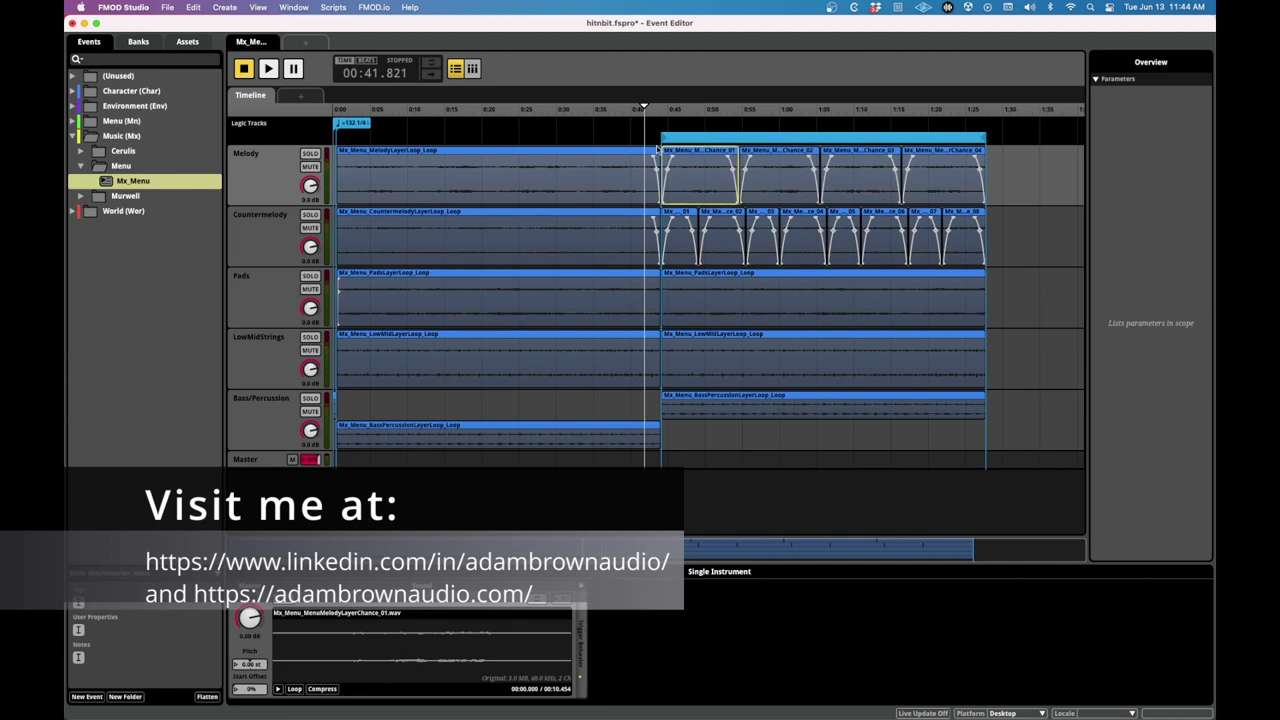
key(space)
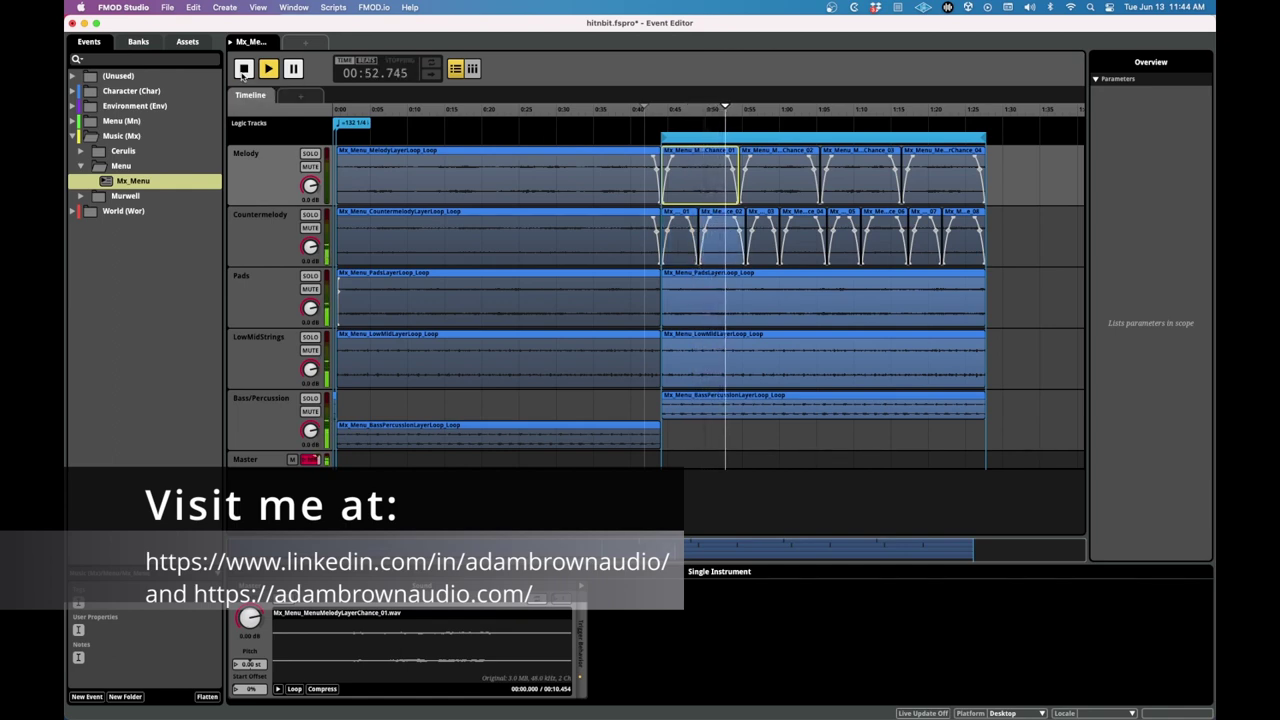
Step: Stop the Mx_Menu playback so the timeline returns to 00:41.821
click(243, 69)
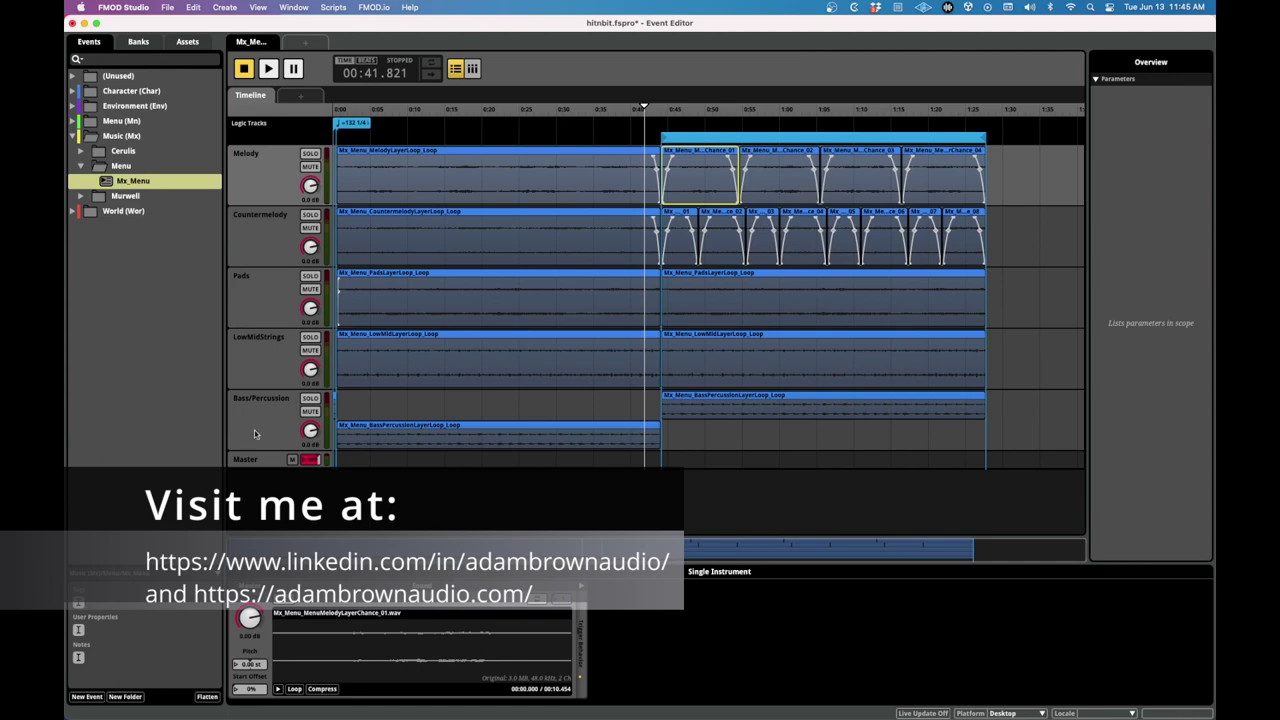
Step: Show the Master Track panel with its AHDSR volume envelope and 7-second release
click(255, 462)
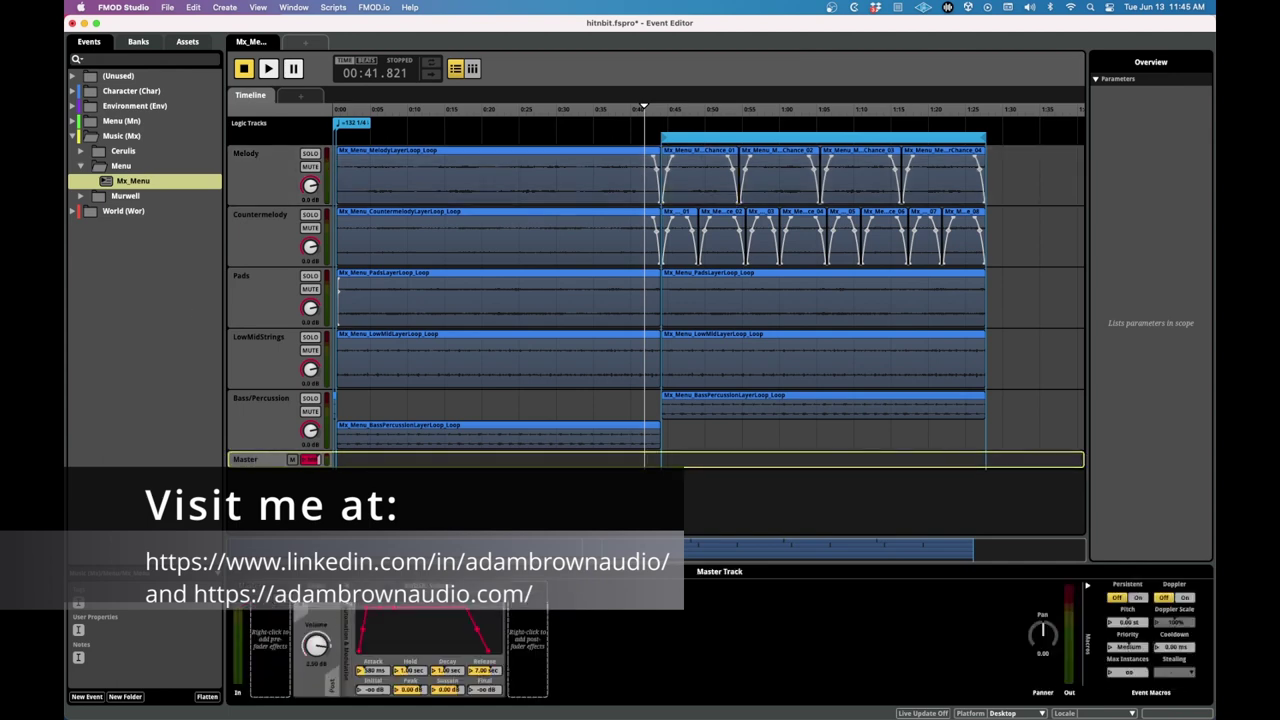